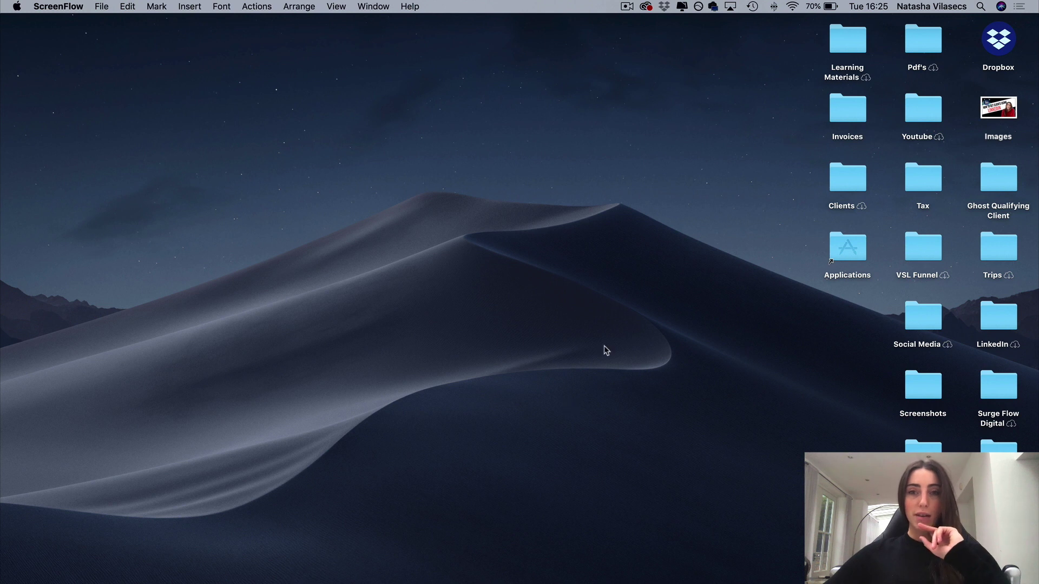
Step: Stop the running ScreenFlow recording with Stop Record in its menu-bar menu
click(628, 7)
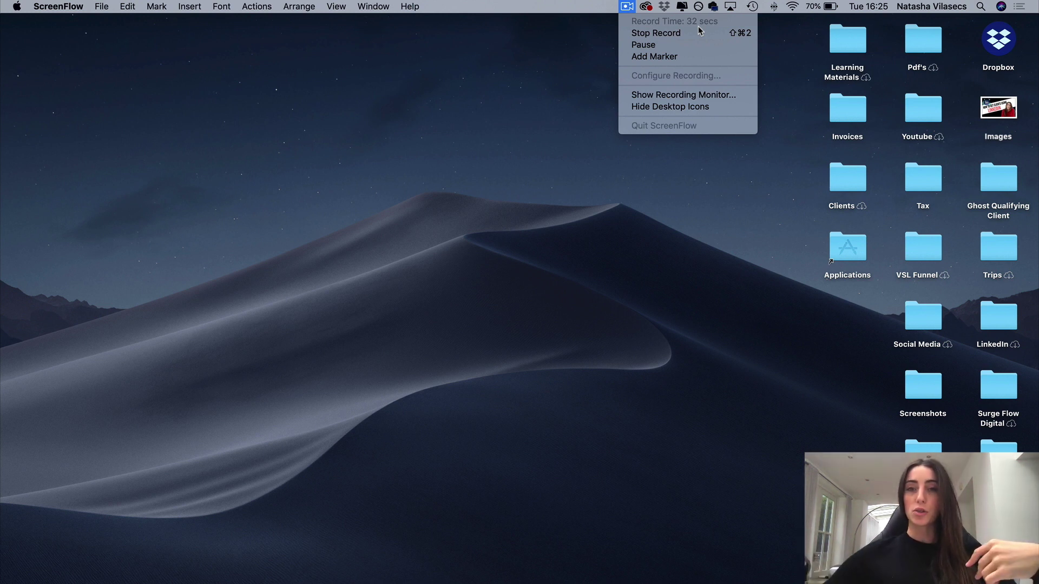
click(698, 31)
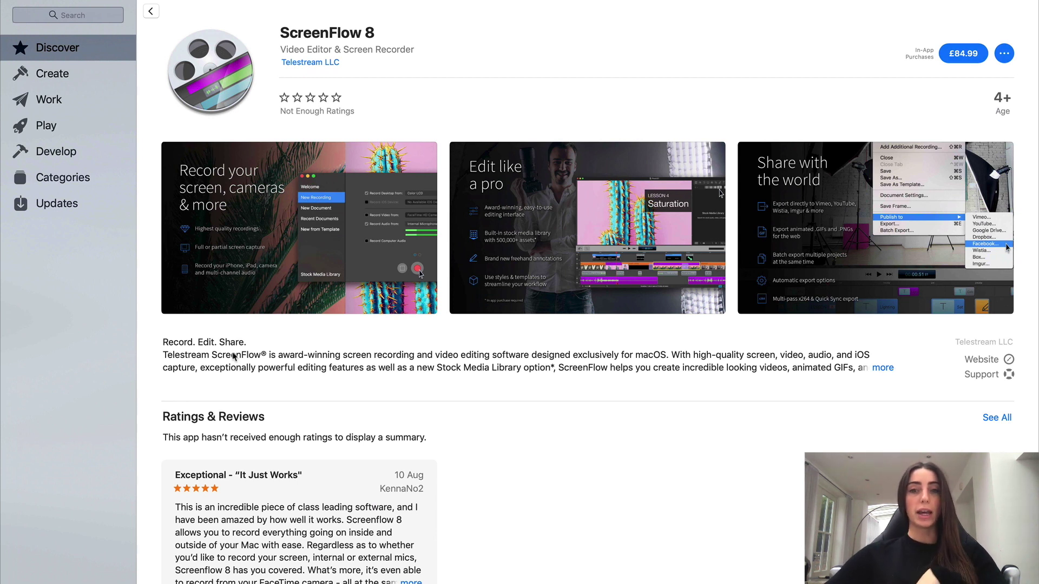
Step: Search the Mac App Store for 'screenflow'
click(88, 16)
text(screenflo)
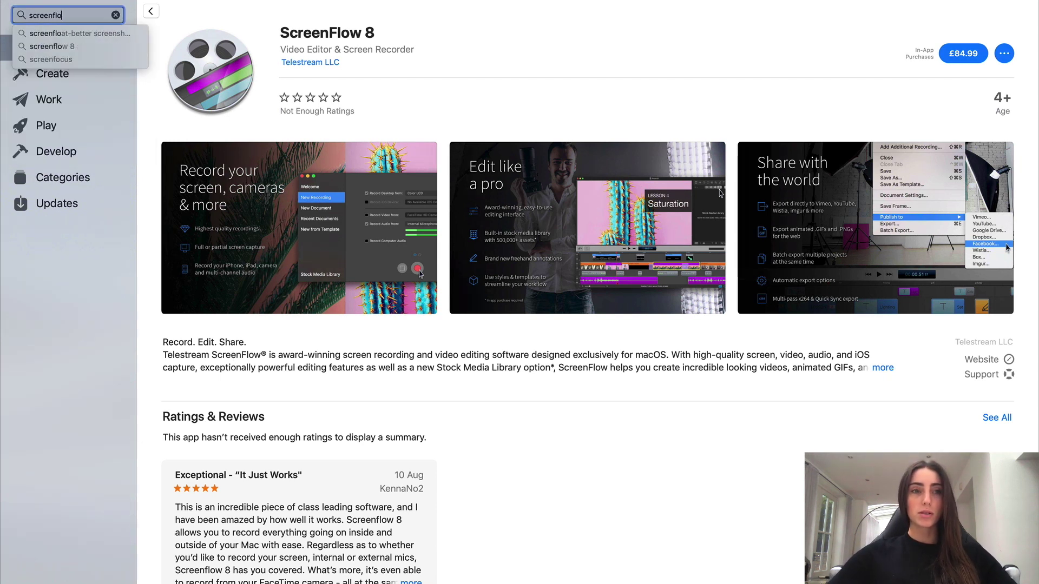
text(w)
key(Return)
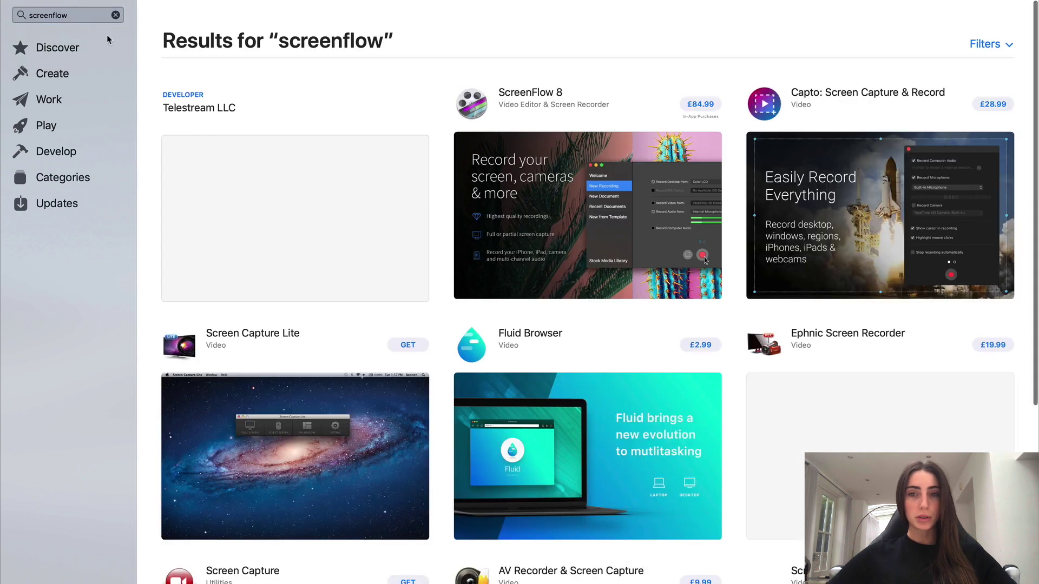
scroll(277, 388, down, 5)
scroll(277, 386, up, 5)
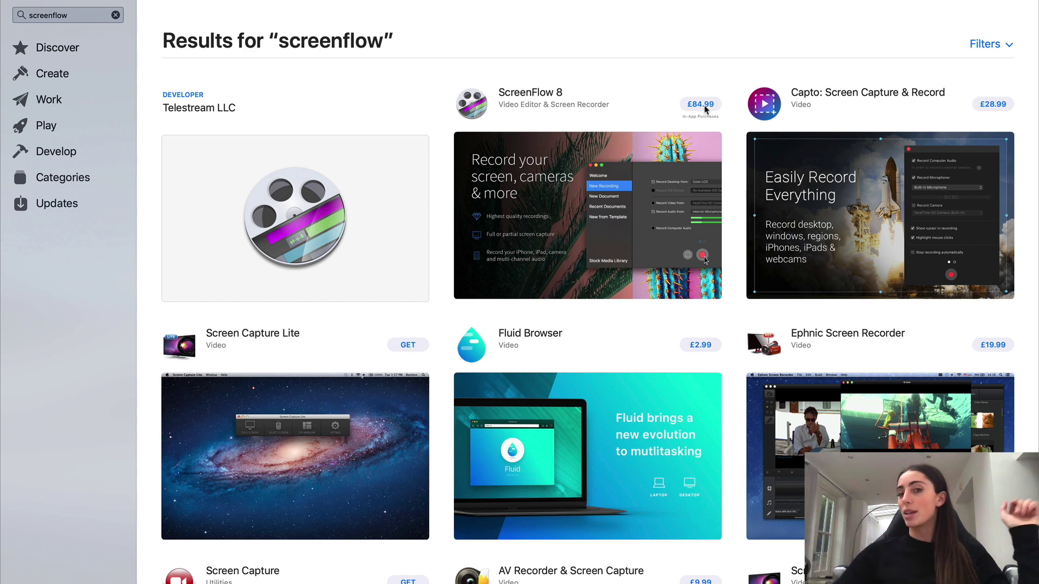
Step: Move to the next desktop space, where the empty Surge Flow Digital Trello board is open
key(ctrl+Right)
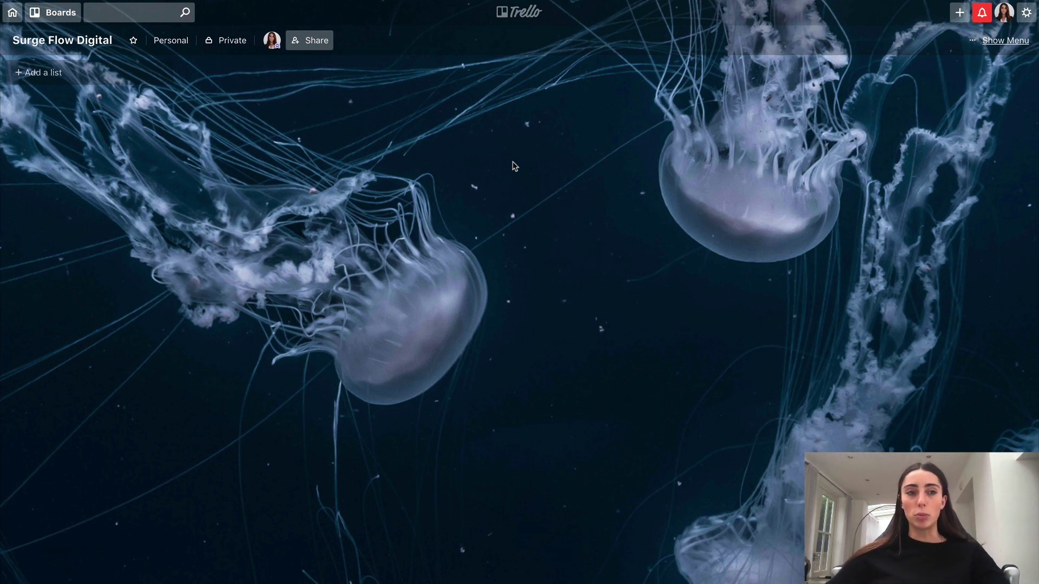
Step: Preview the board's Invite To Board dialog, close it unused, and begin a new list
click(311, 42)
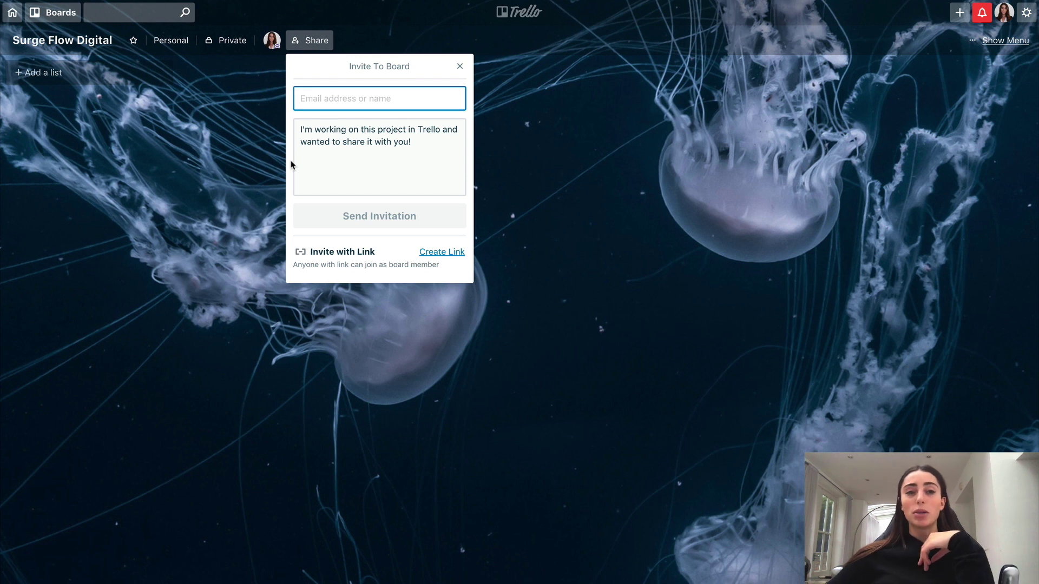
click(231, 116)
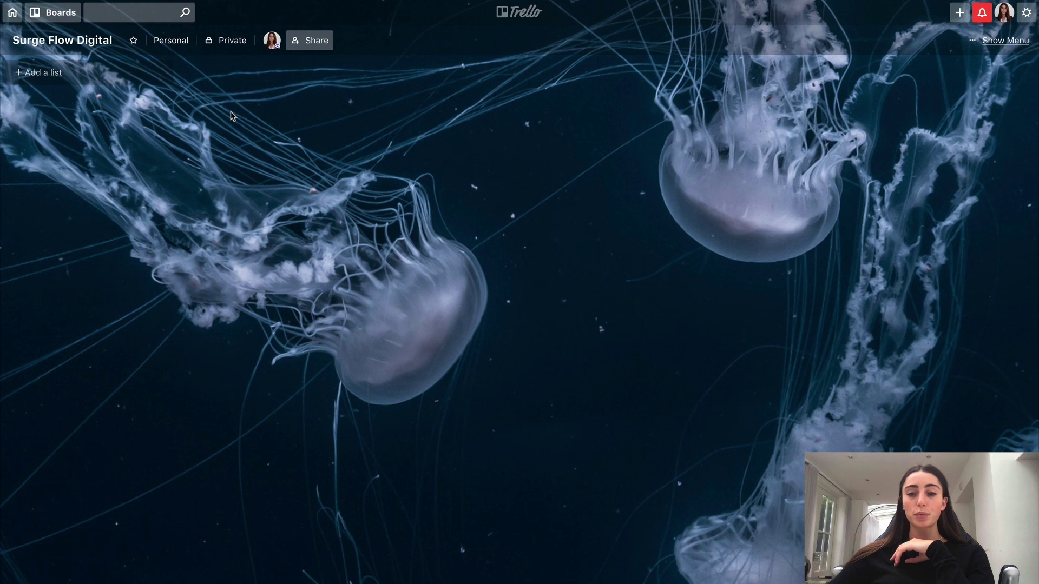
click(40, 75)
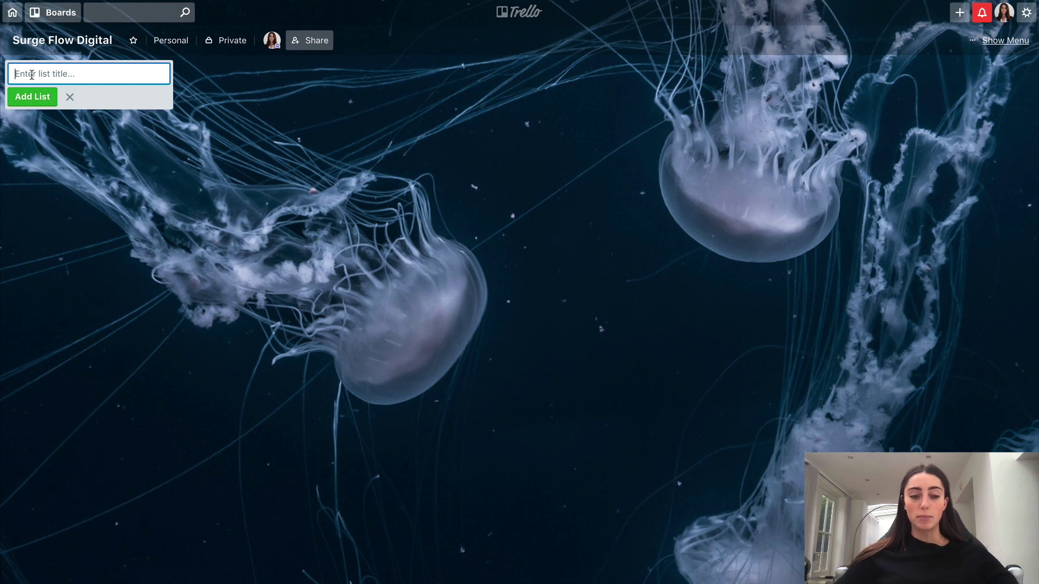
text(To-Do)
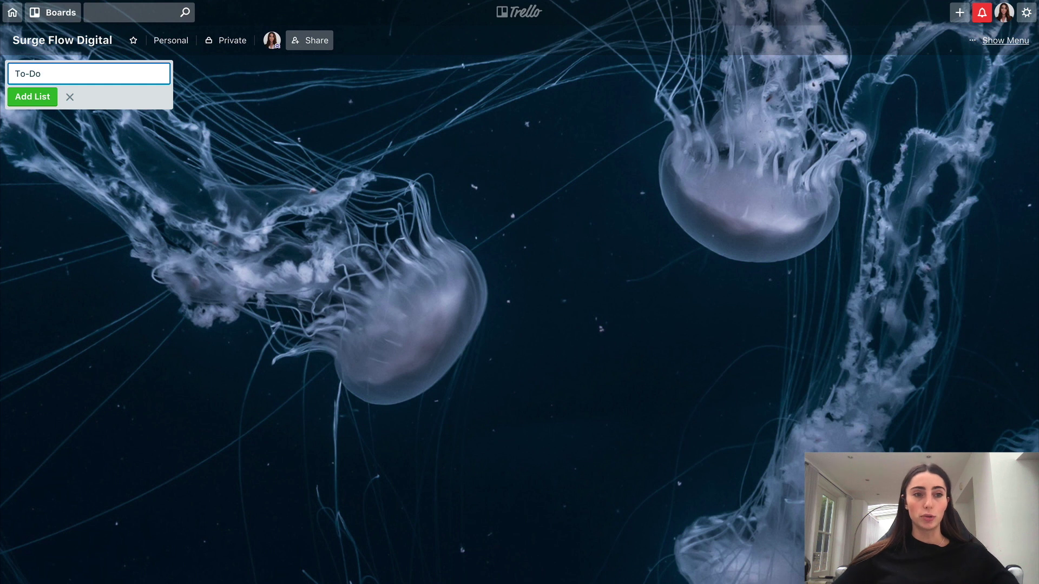
Step: Create the To-Do, Progress and Completed lists, then begin a card under To-Do
click(32, 96)
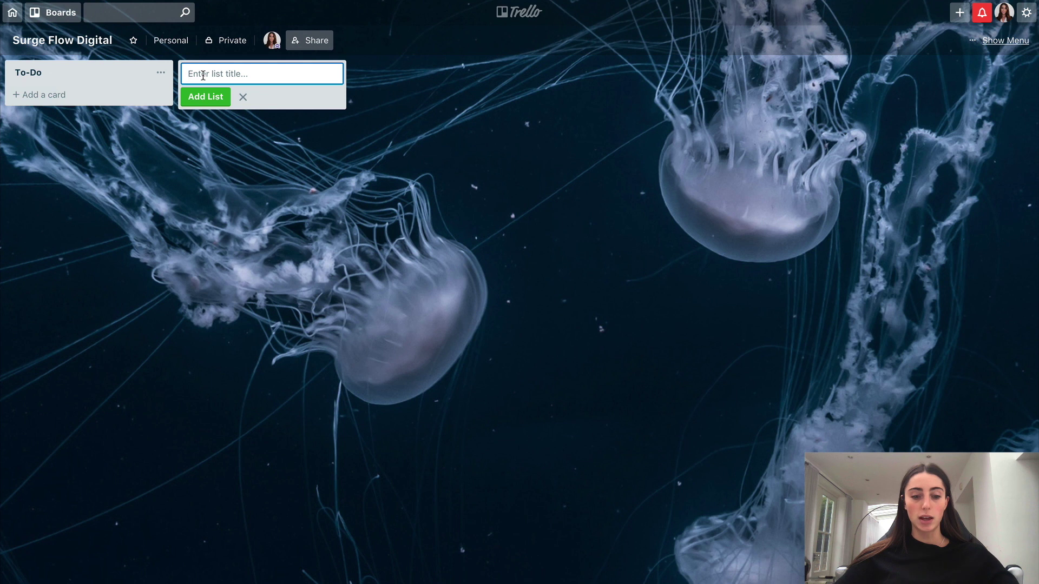
text(Progress)
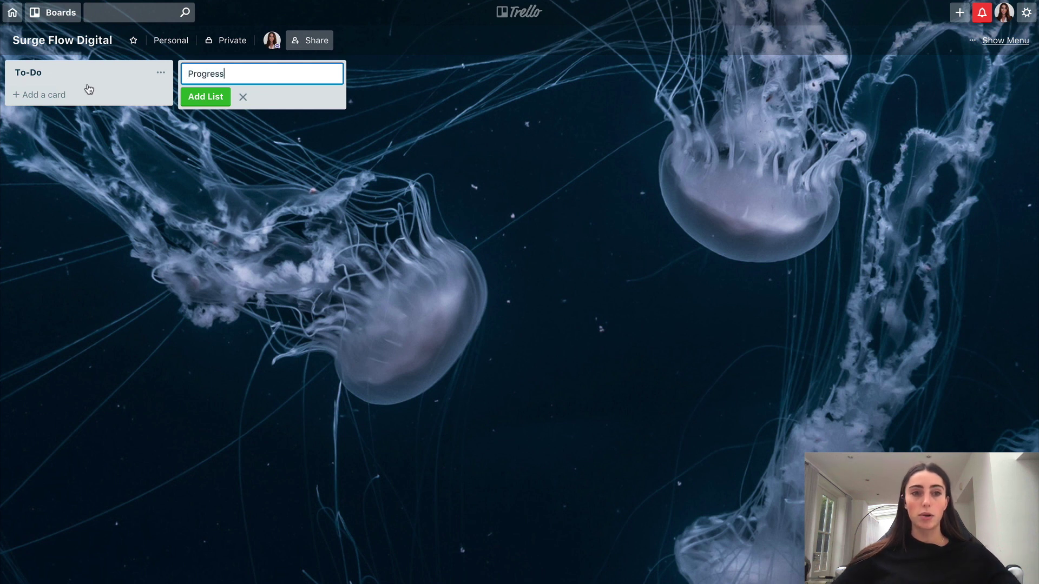
click(206, 97)
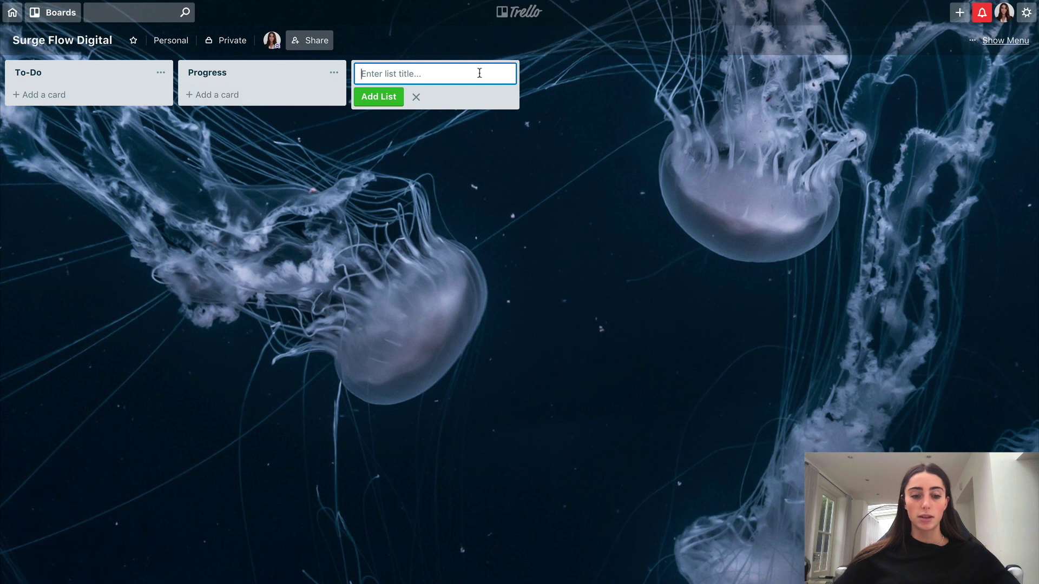
text(Completed)
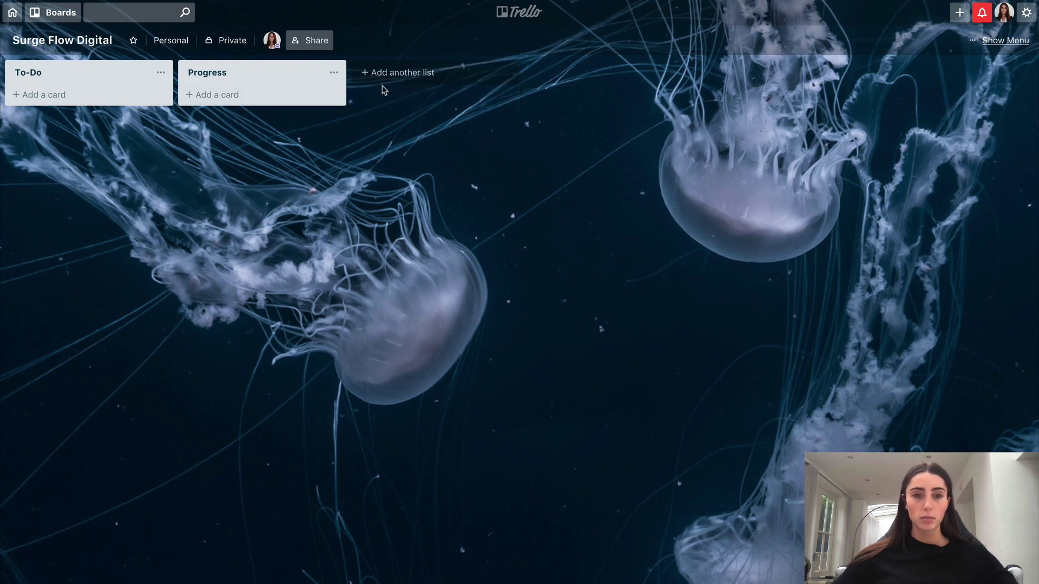
double_click(391, 75)
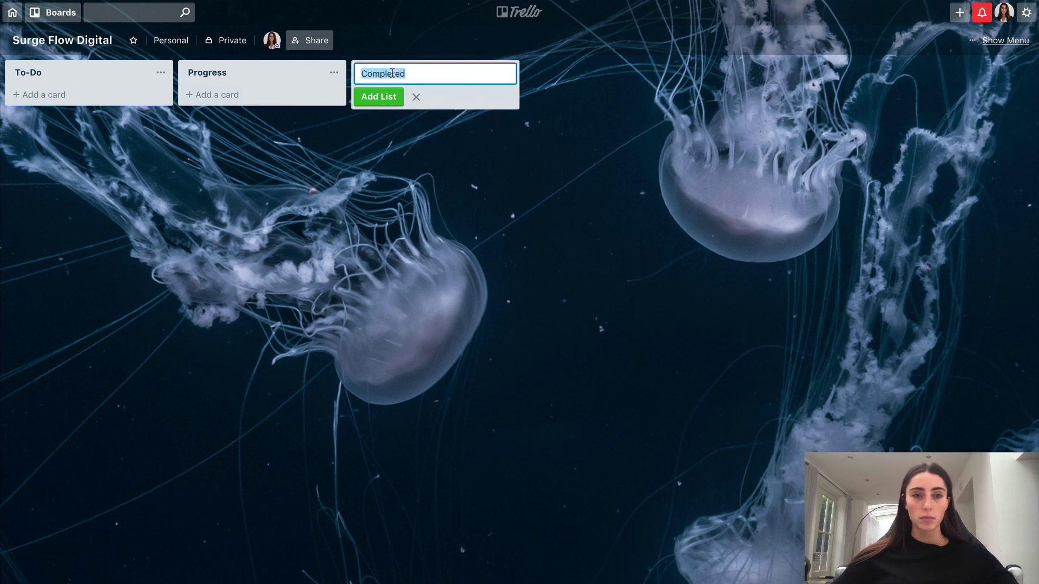
click(380, 96)
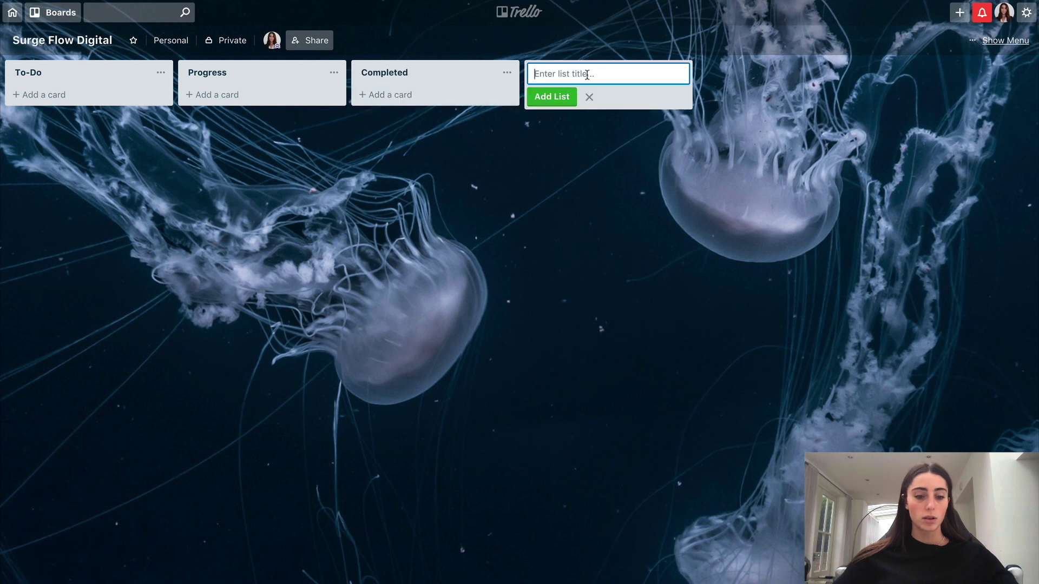
click(478, 125)
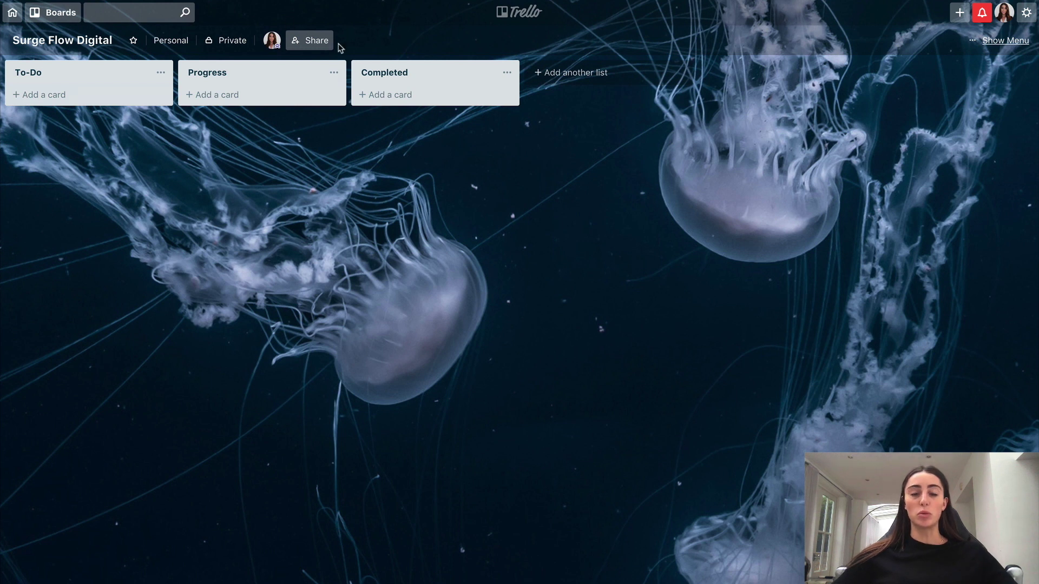
click(65, 97)
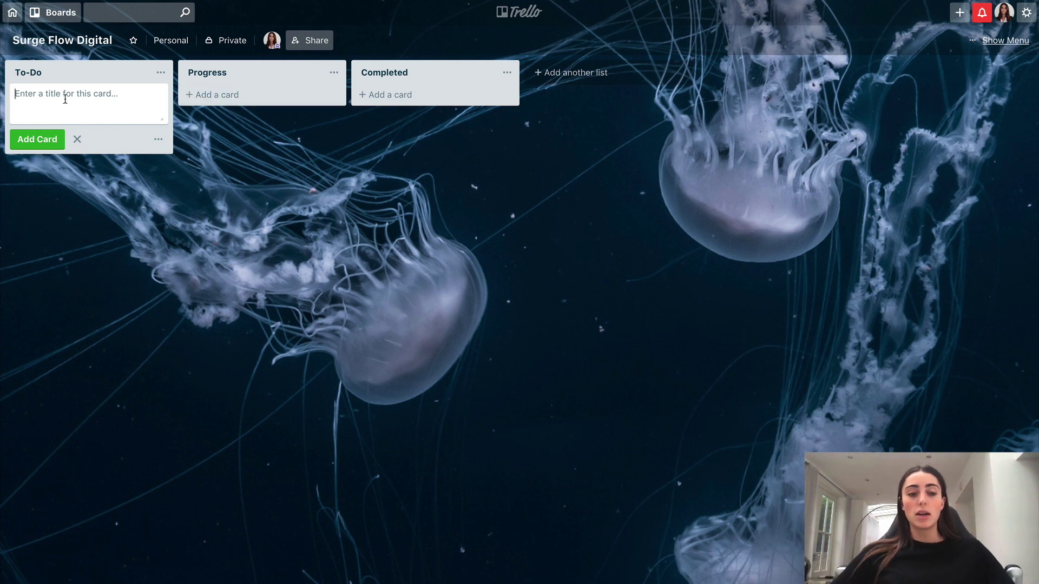
text(Write Article)
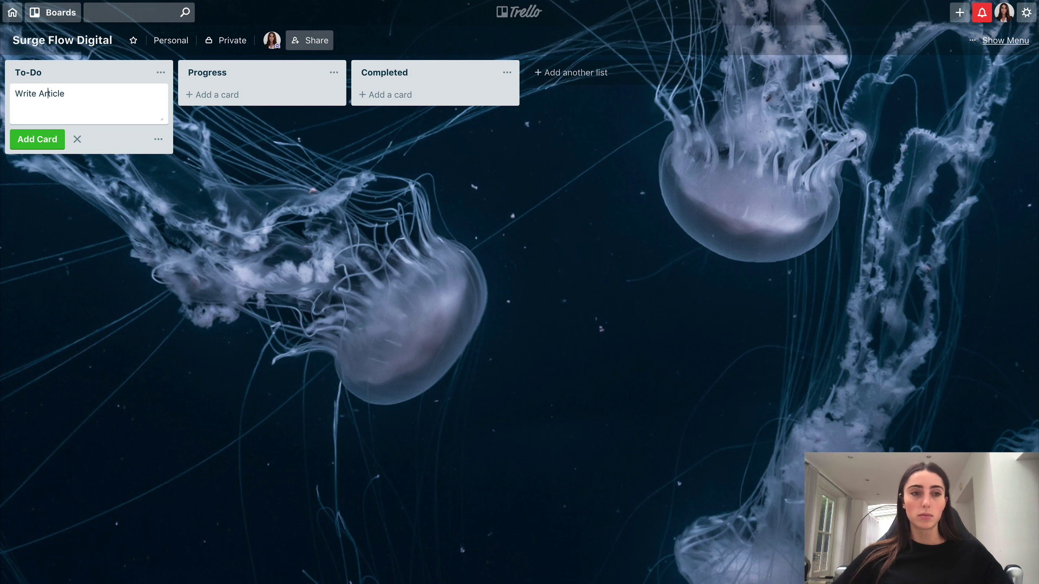
Step: Add the 'Write Article' card to To-Do and tag it with the blue label
click(38, 139)
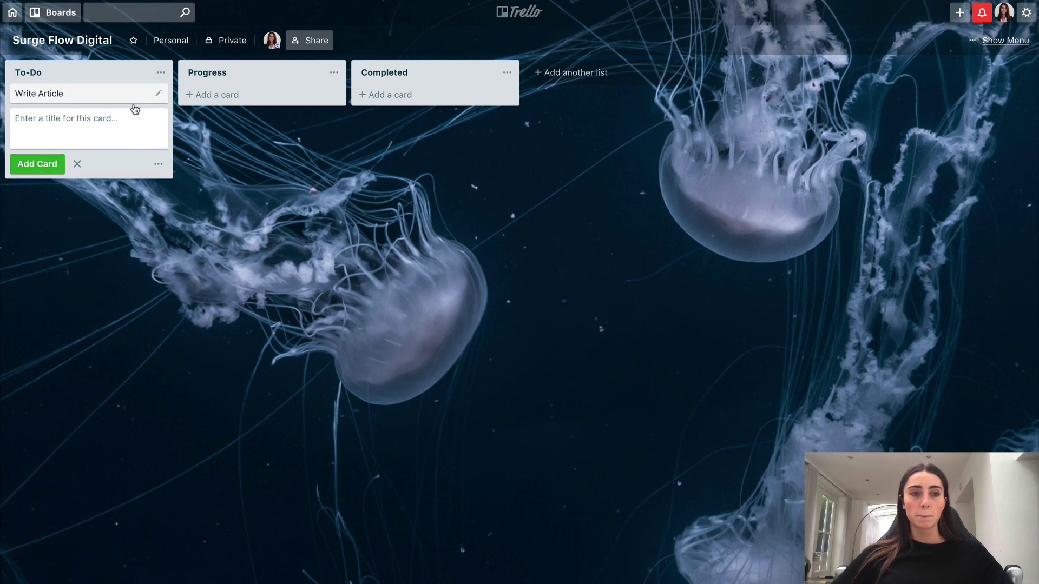
click(159, 94)
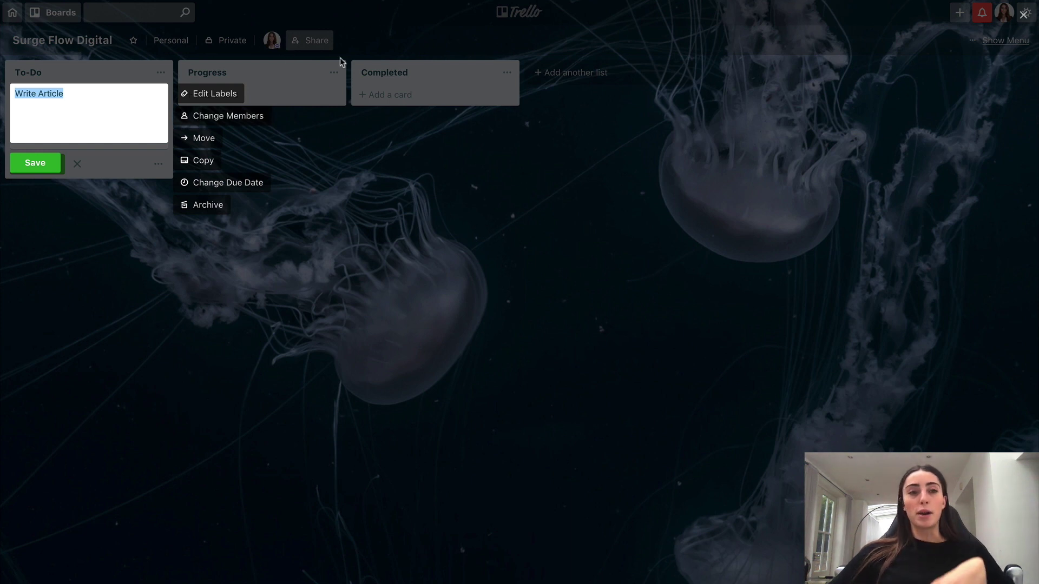
click(222, 119)
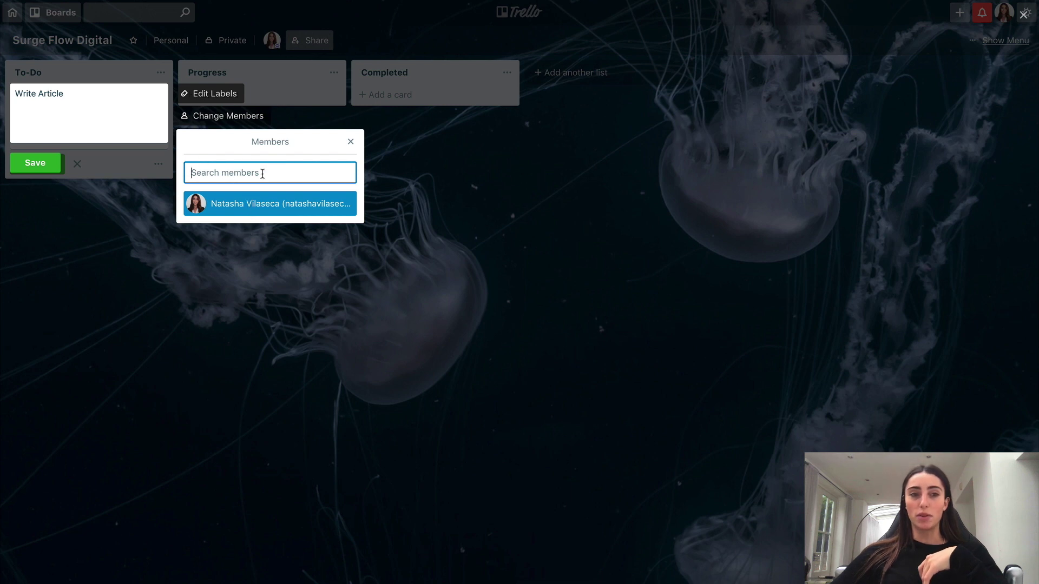
click(351, 142)
click(214, 93)
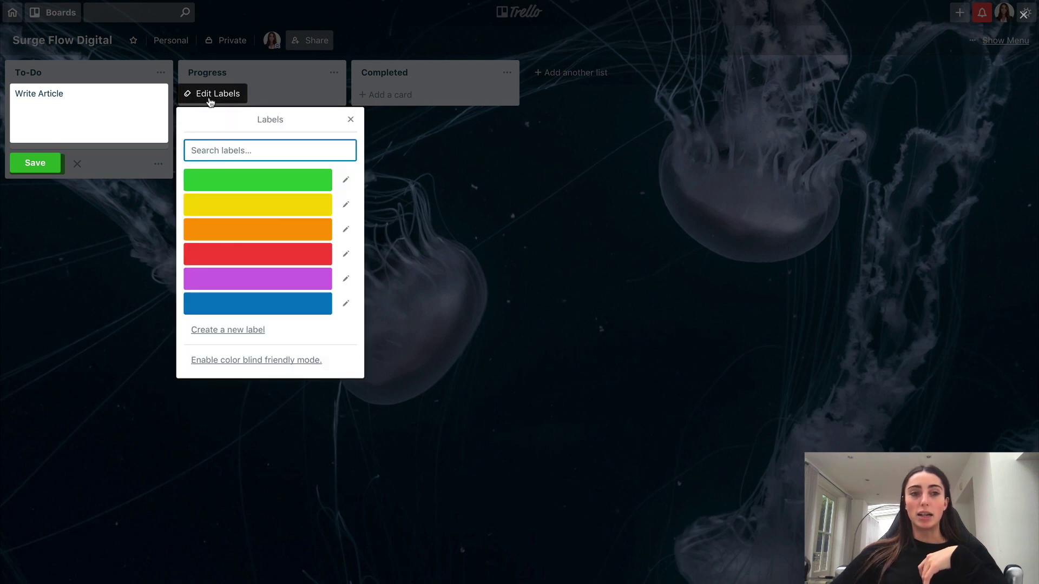
click(281, 309)
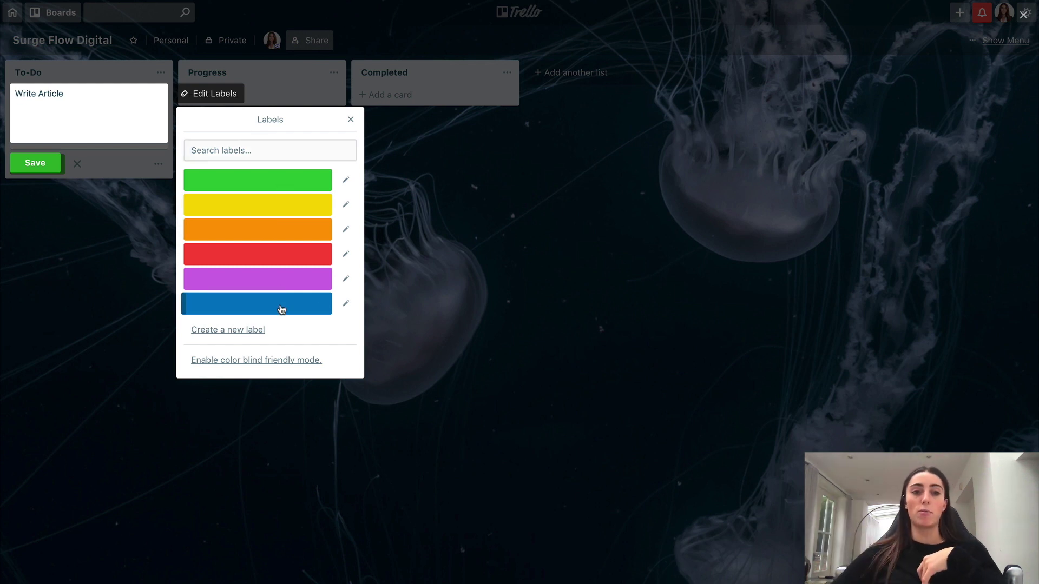
click(112, 245)
Step: Finish editing 'Write Article' and start the 'Brainstorm Content Ideas For March' card
double_click(69, 111)
click(69, 111)
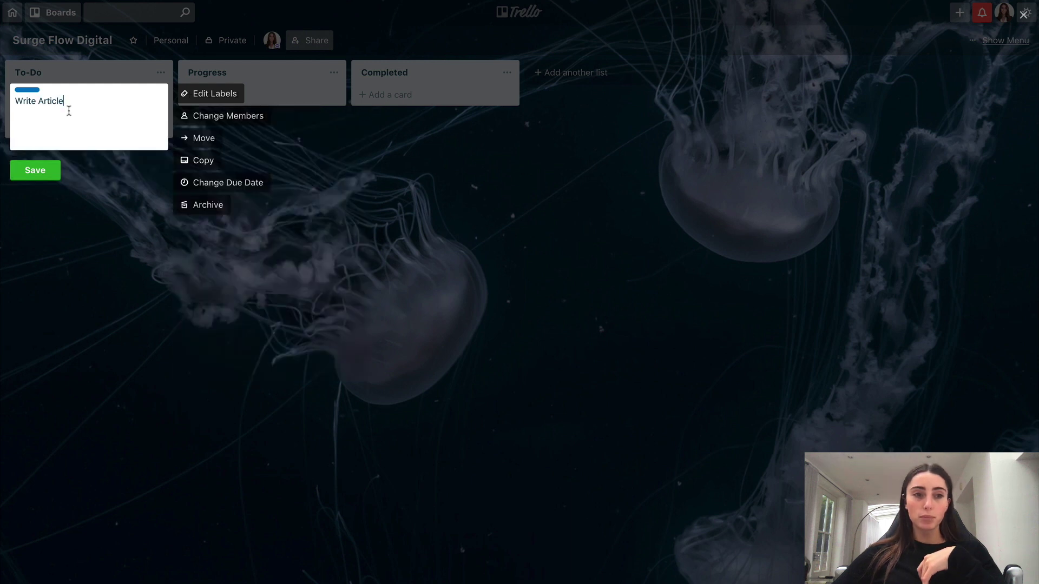
double_click(52, 128)
click(52, 128)
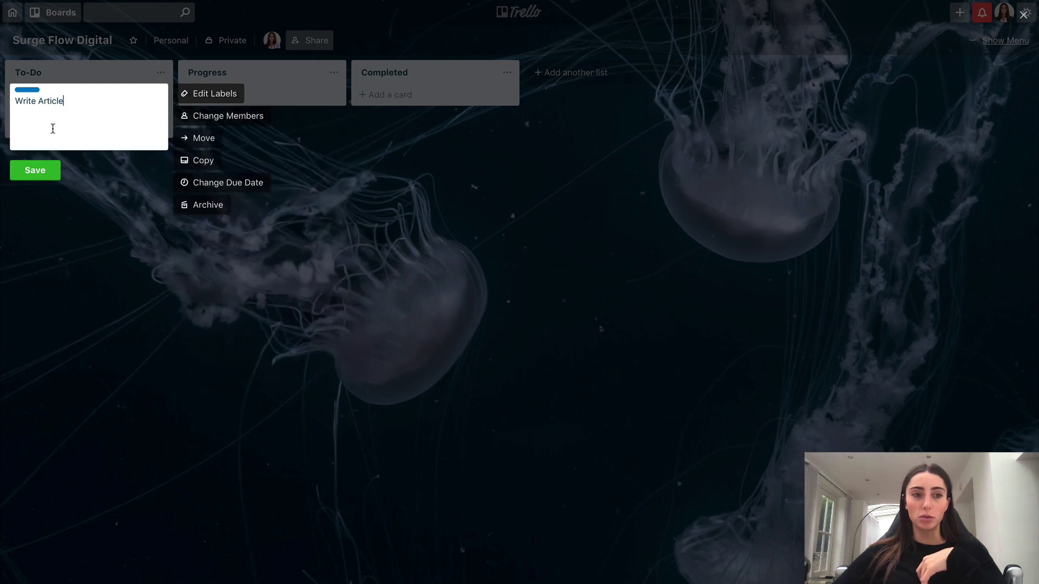
click(111, 197)
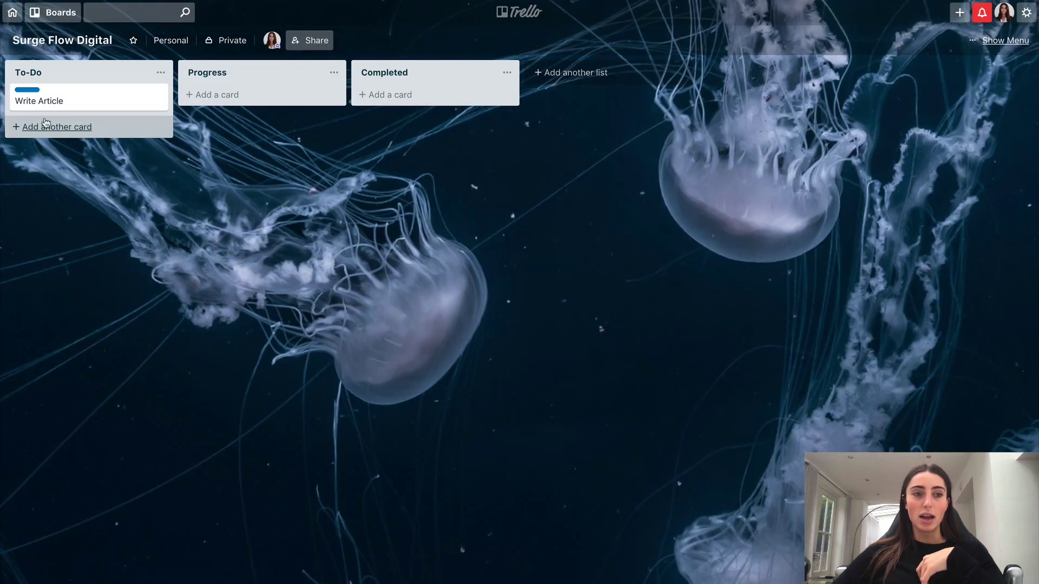
click(73, 130)
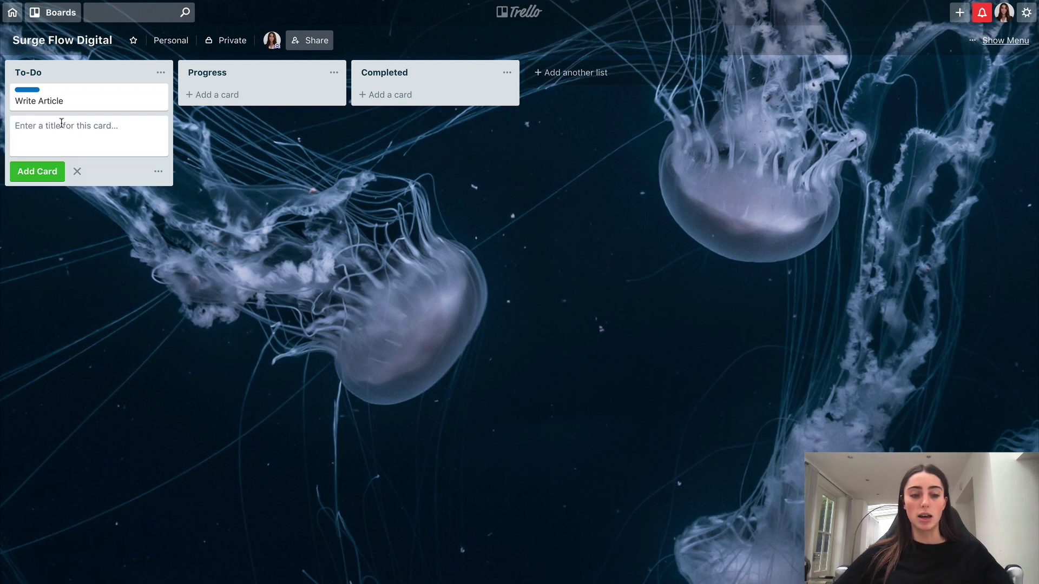
text(W)
key(BackSpace)
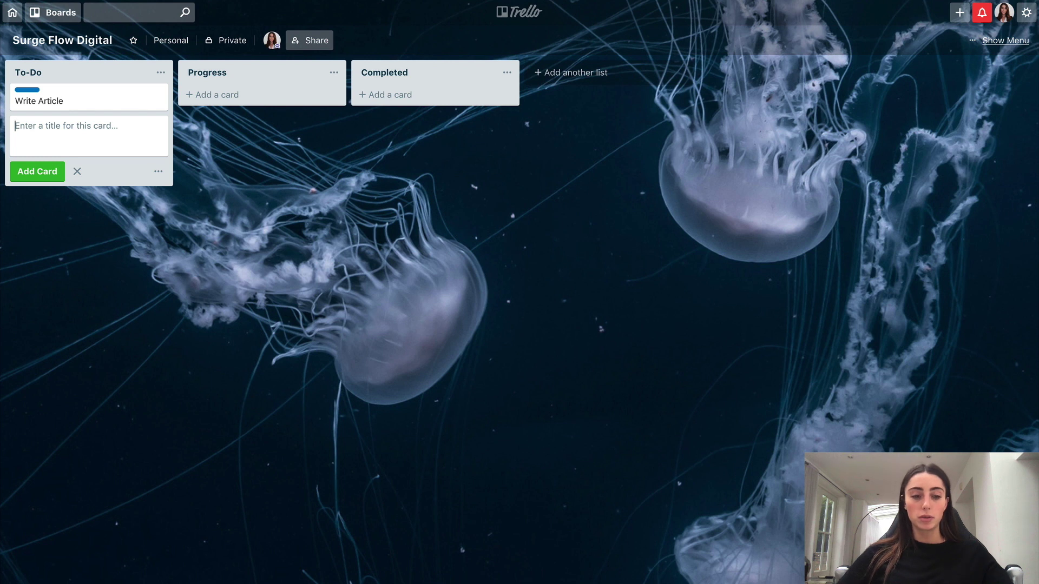
text(B)
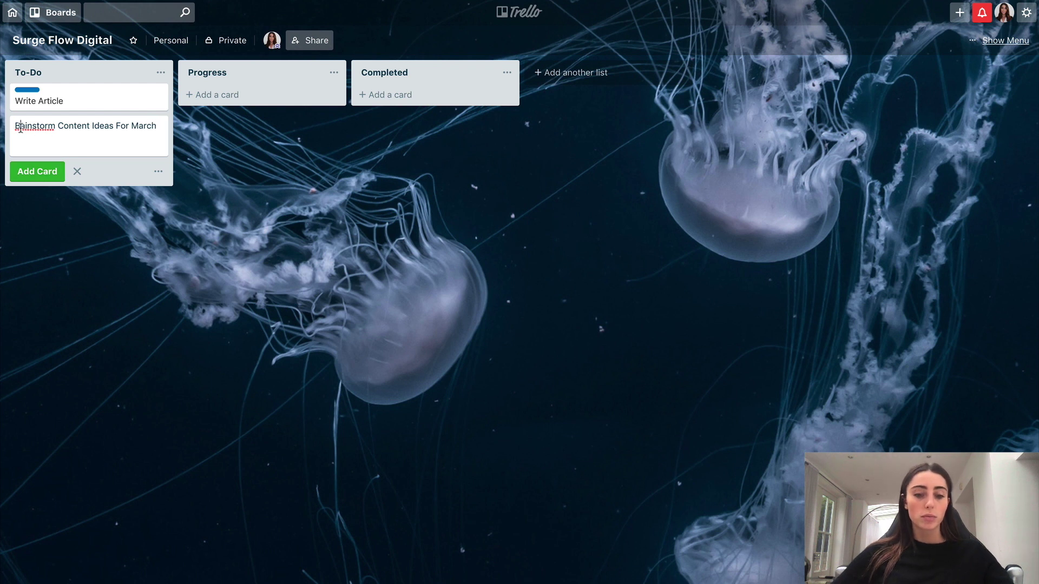
text(r)
Step: Add the 'Brainstorm Content Ideas For March' card and give it a yellow label
click(40, 171)
click(158, 126)
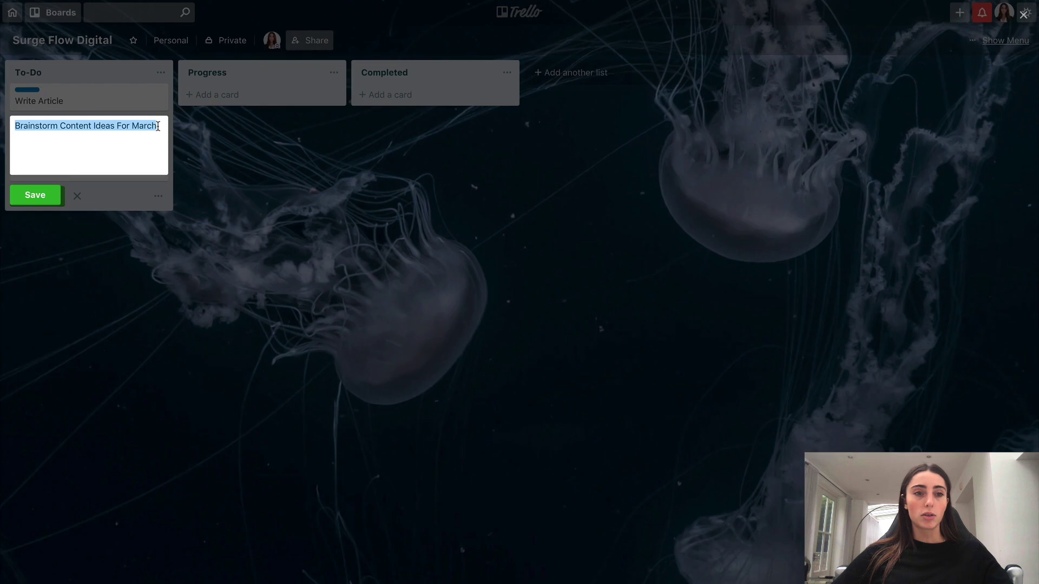
click(209, 126)
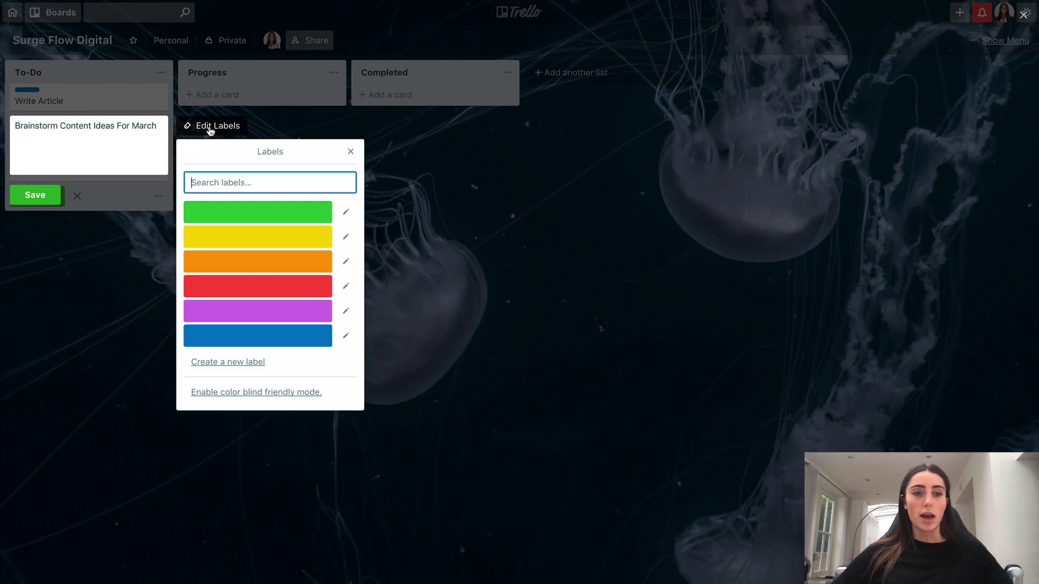
click(257, 237)
click(144, 180)
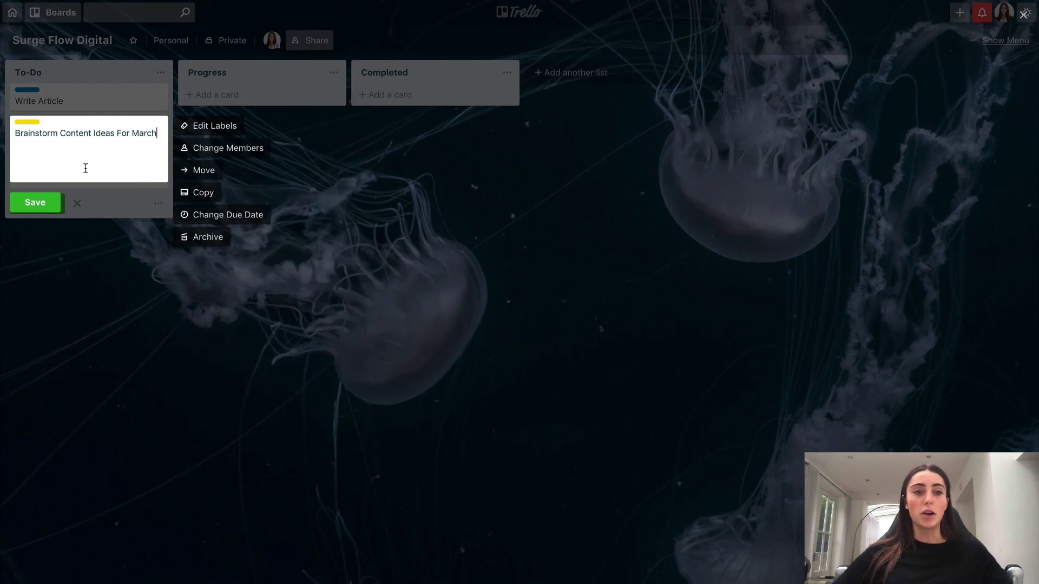
Step: Set the card's due date to 8 March and save the card
click(228, 215)
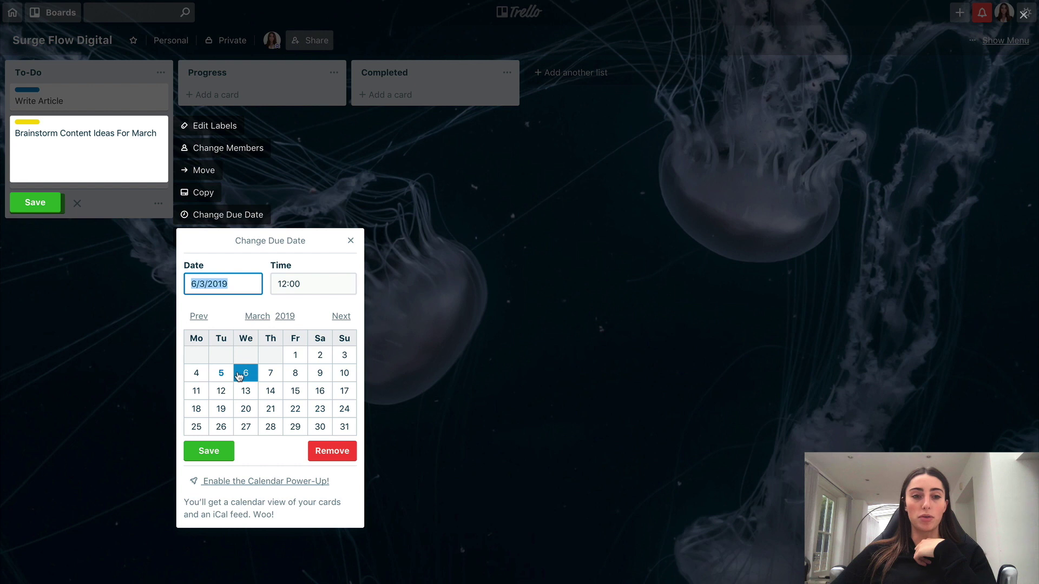
click(297, 375)
click(288, 284)
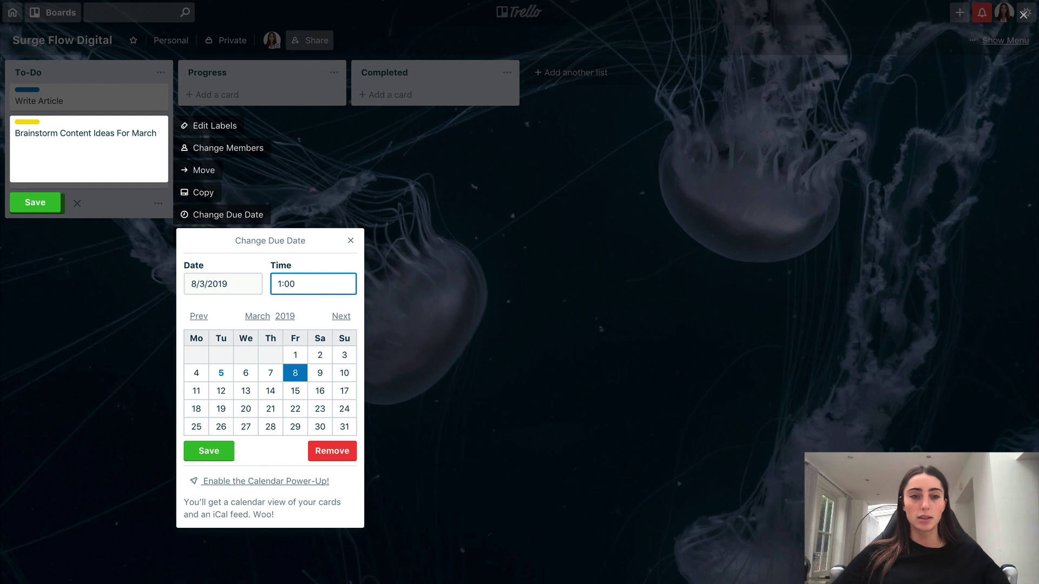
text(1)
click(209, 450)
click(121, 264)
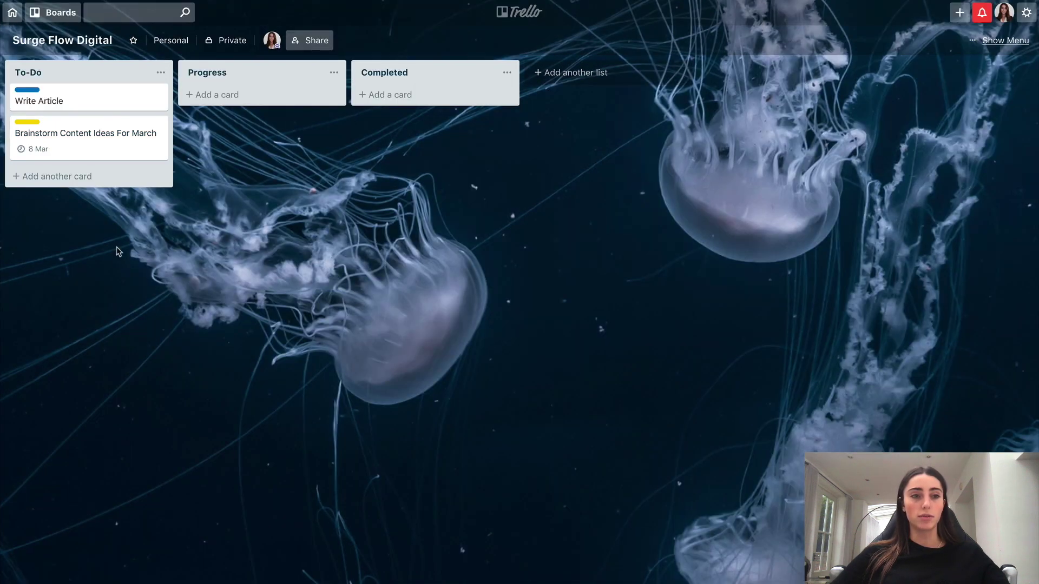
mouse_move(31, 149)
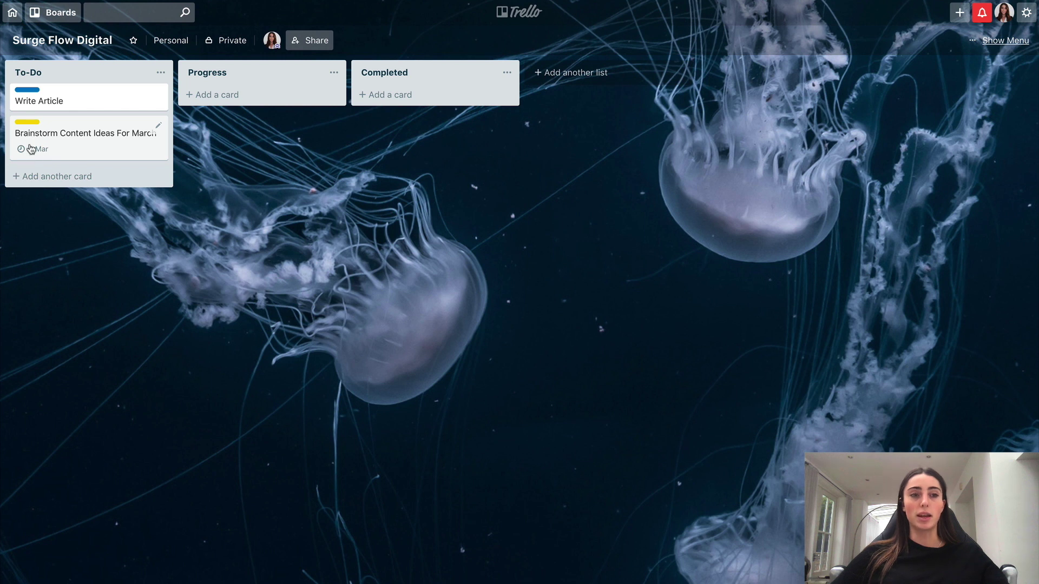
Step: Open the Brainstorm card's details and try its due-date checkbox, Labels and Members
click(36, 149)
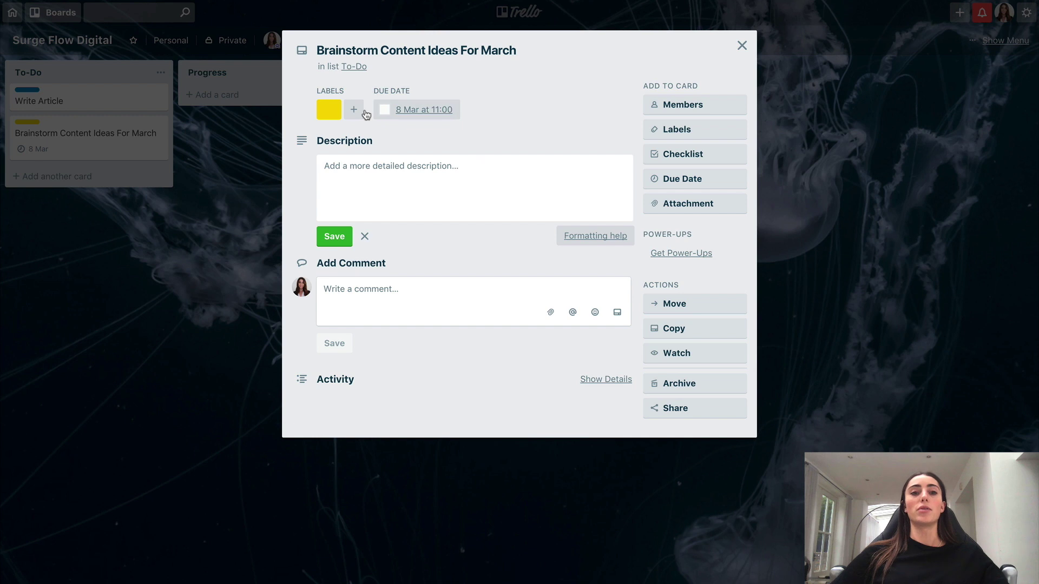
click(386, 111)
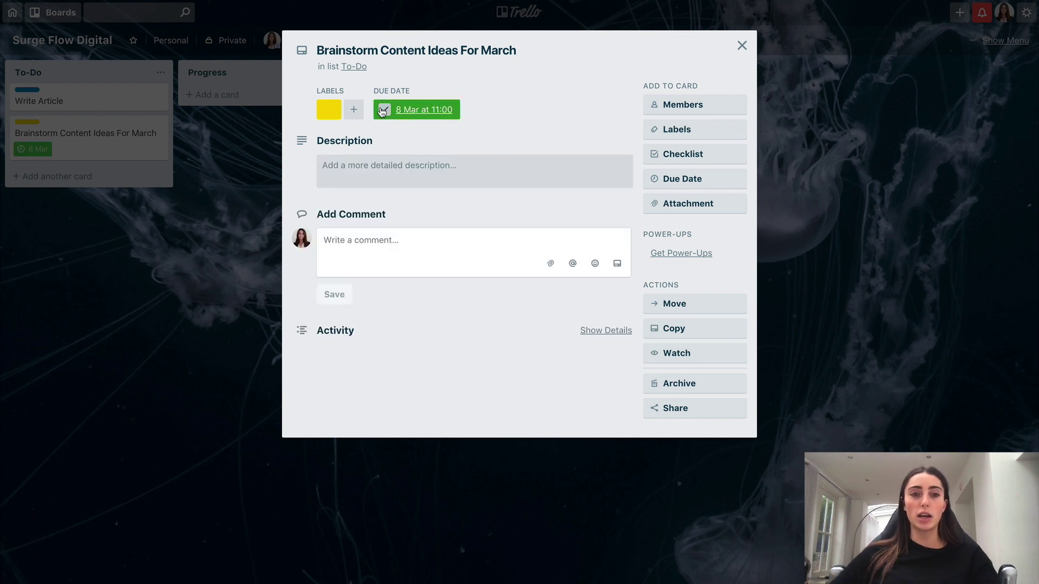
click(383, 110)
click(329, 109)
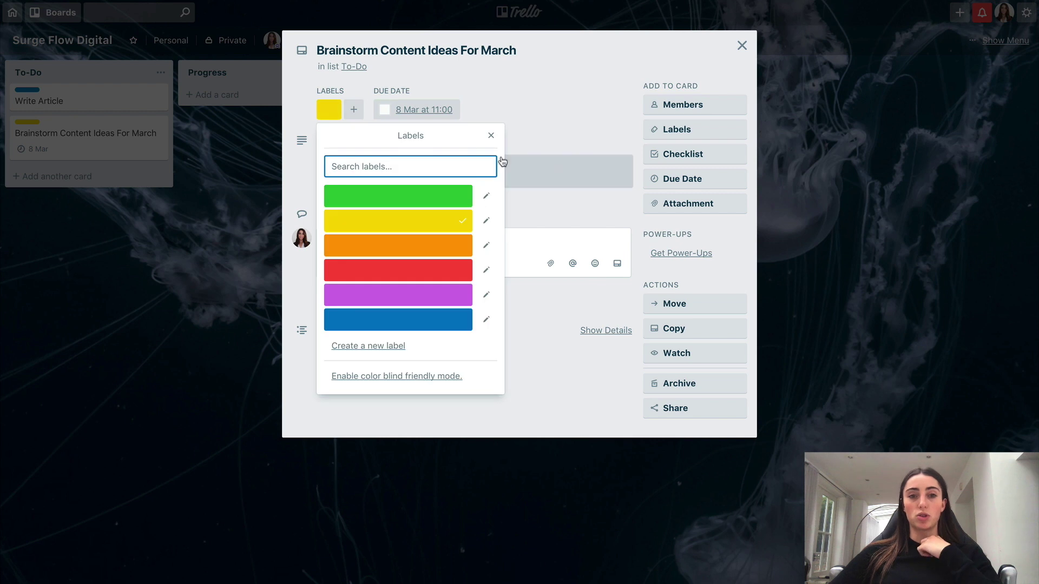
click(491, 136)
click(693, 105)
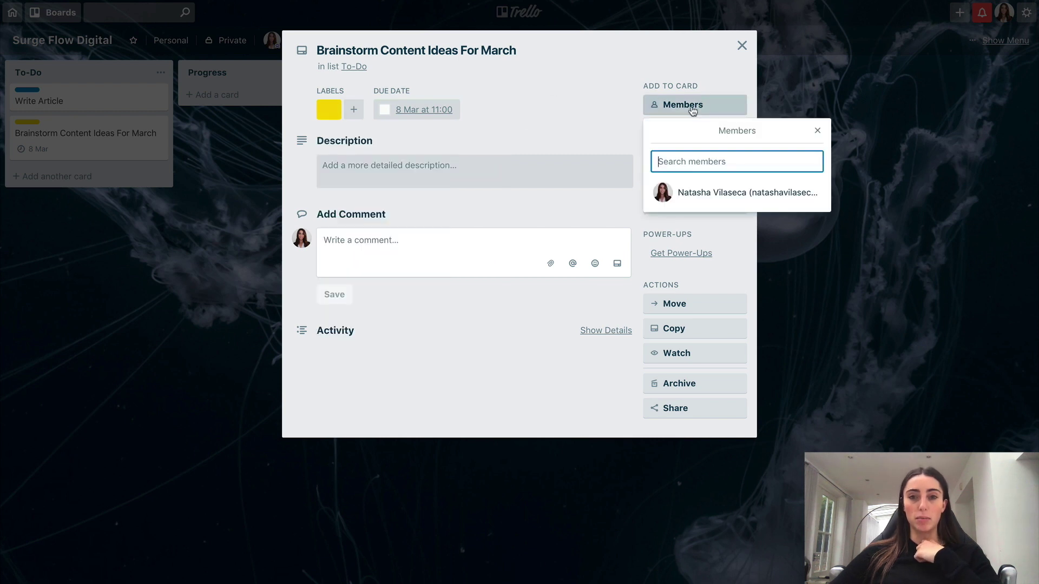
Step: Try the card's description, comment, mention and attachment options without saving anything, then open Move
click(440, 239)
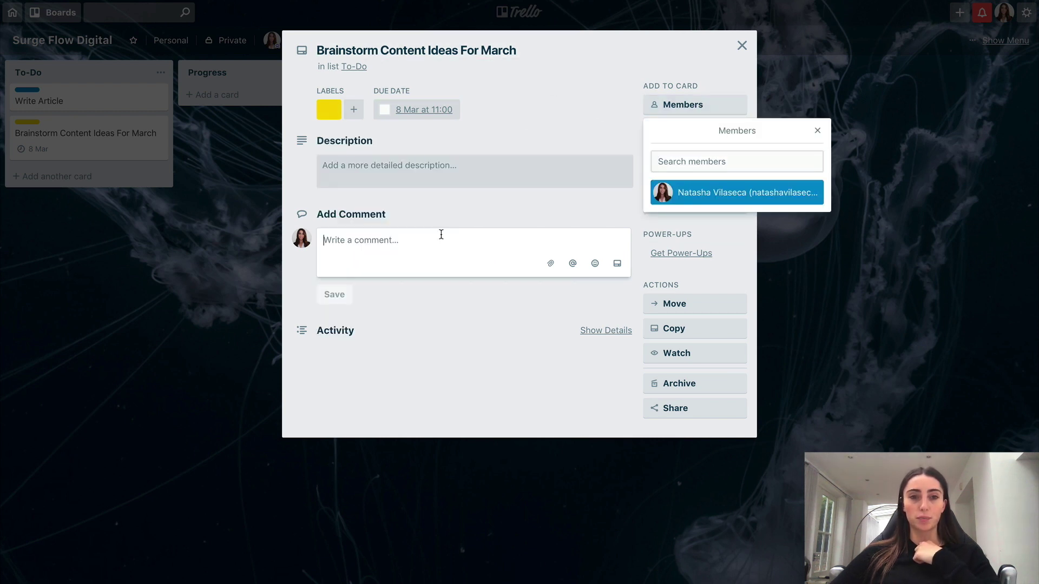
click(382, 166)
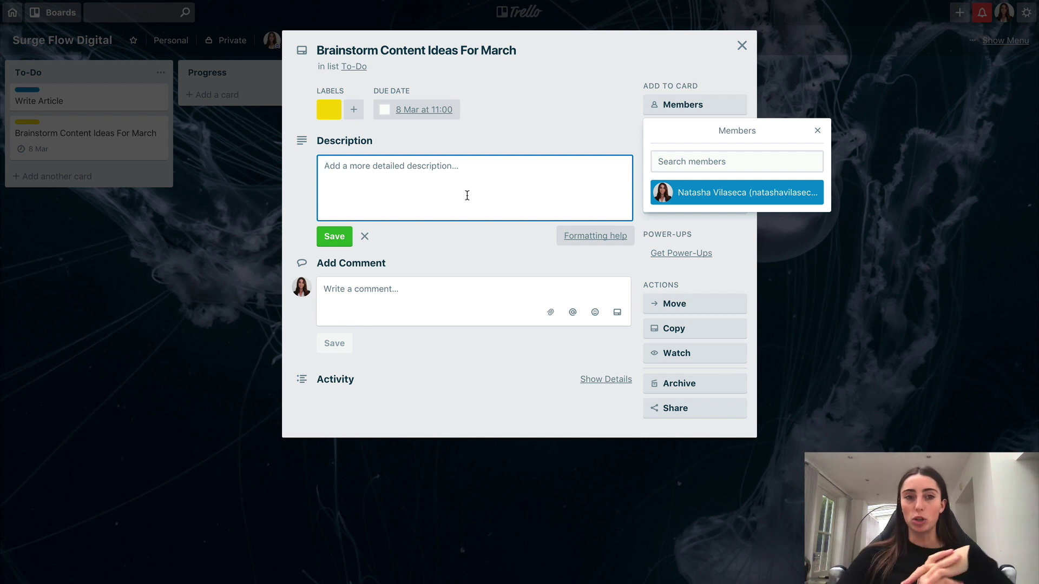
click(401, 293)
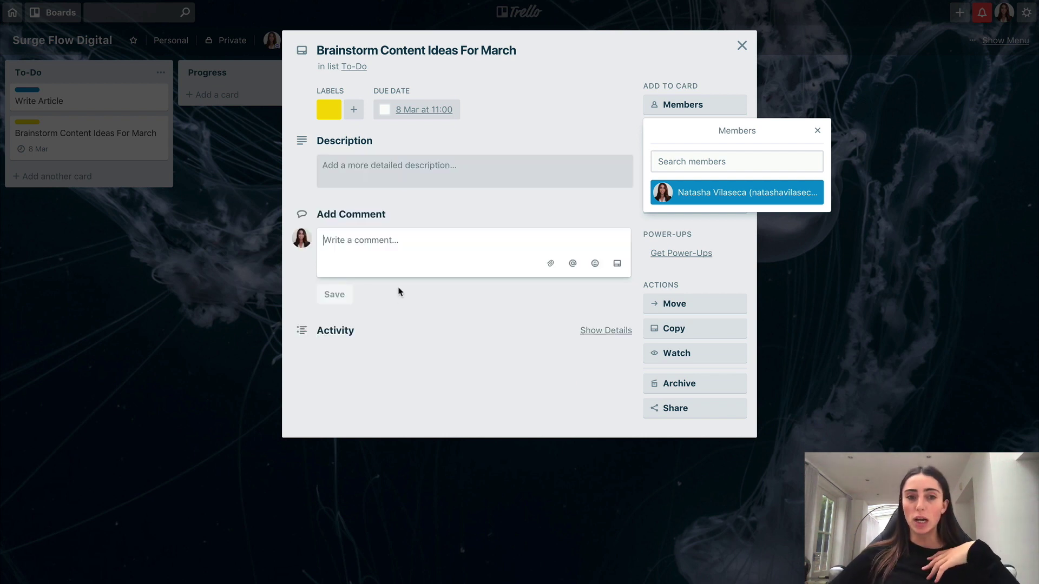
click(572, 264)
click(550, 263)
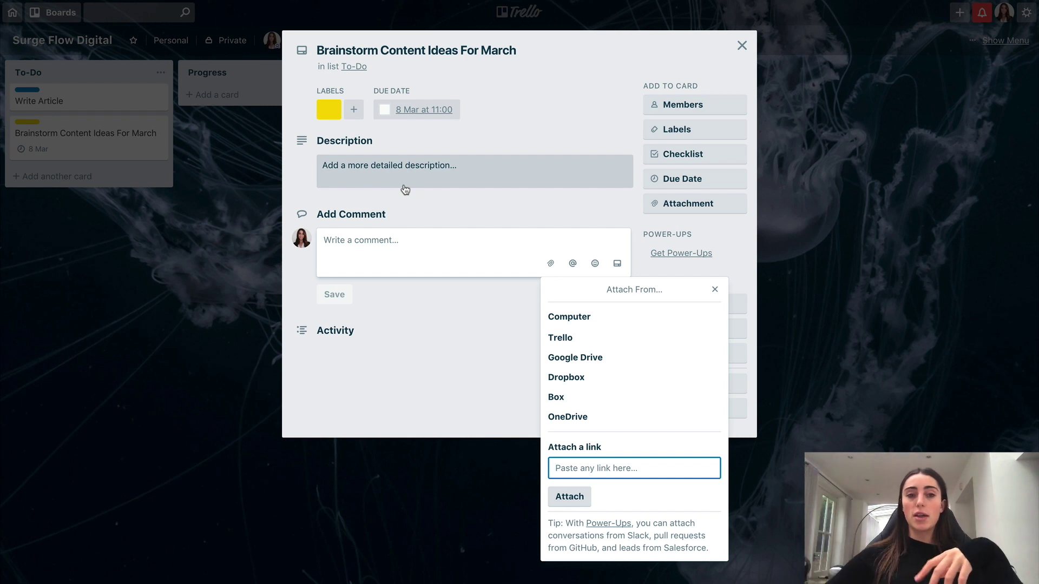
click(313, 244)
click(376, 165)
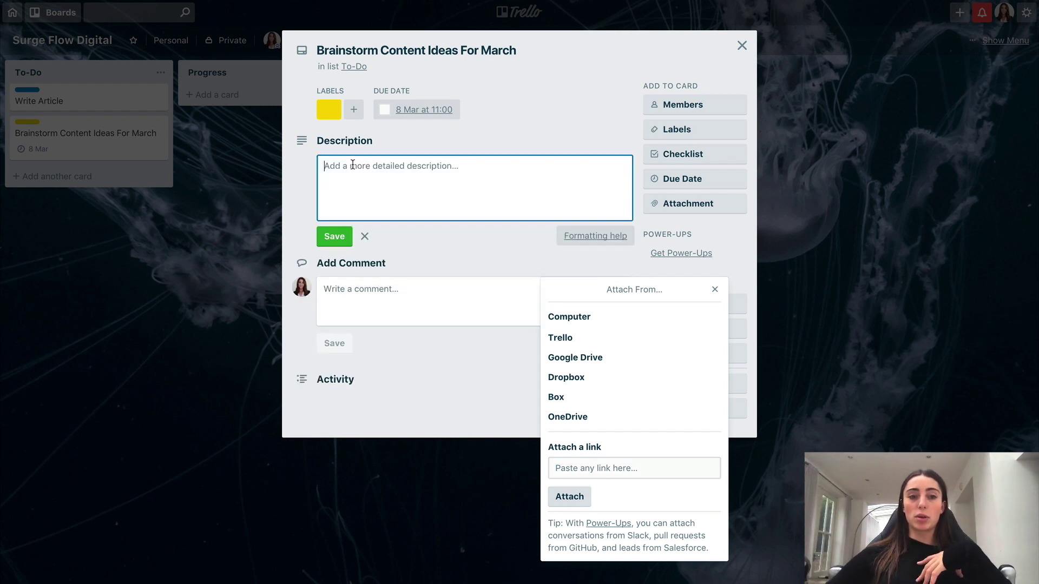
click(357, 243)
click(448, 388)
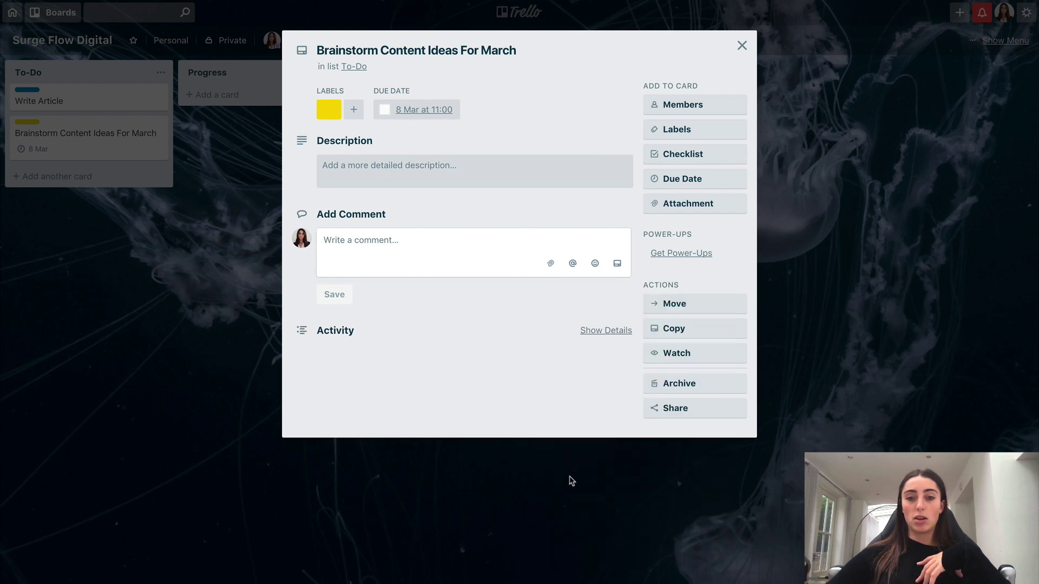
click(675, 304)
Step: Move the Brainstorm card to the Completed list and close its details
click(708, 398)
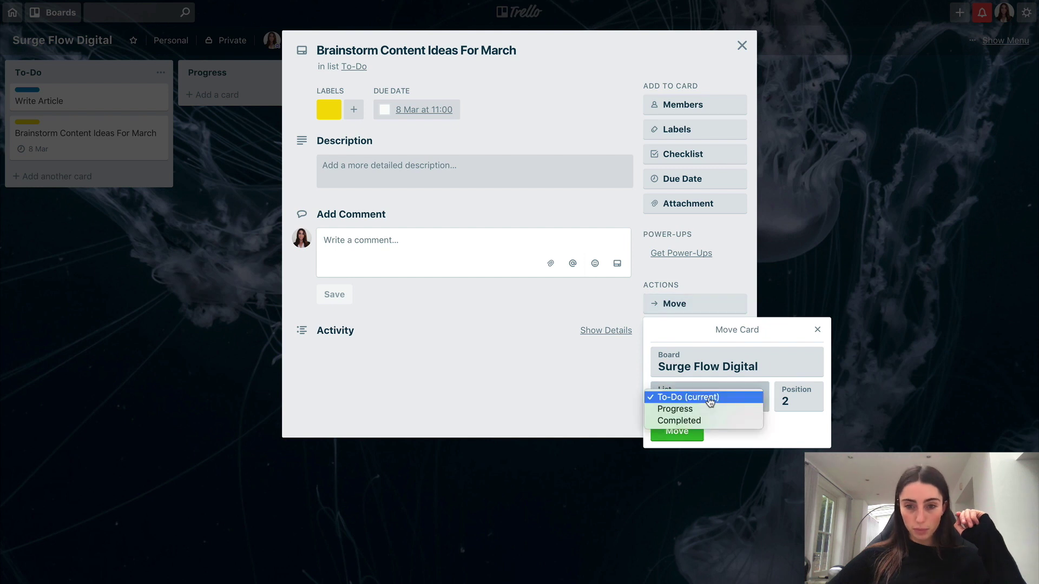
key(Escape)
click(676, 430)
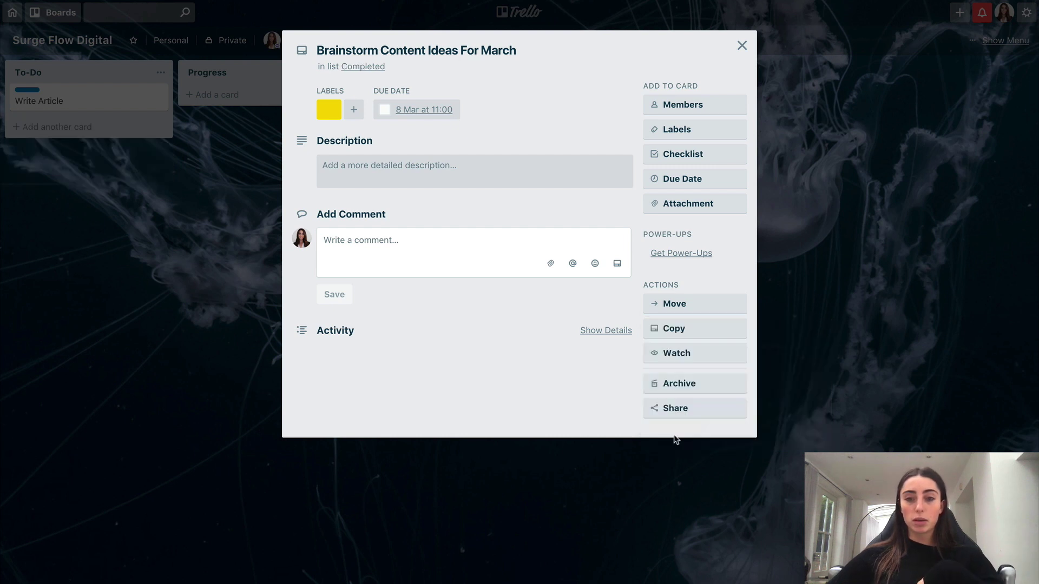
click(741, 46)
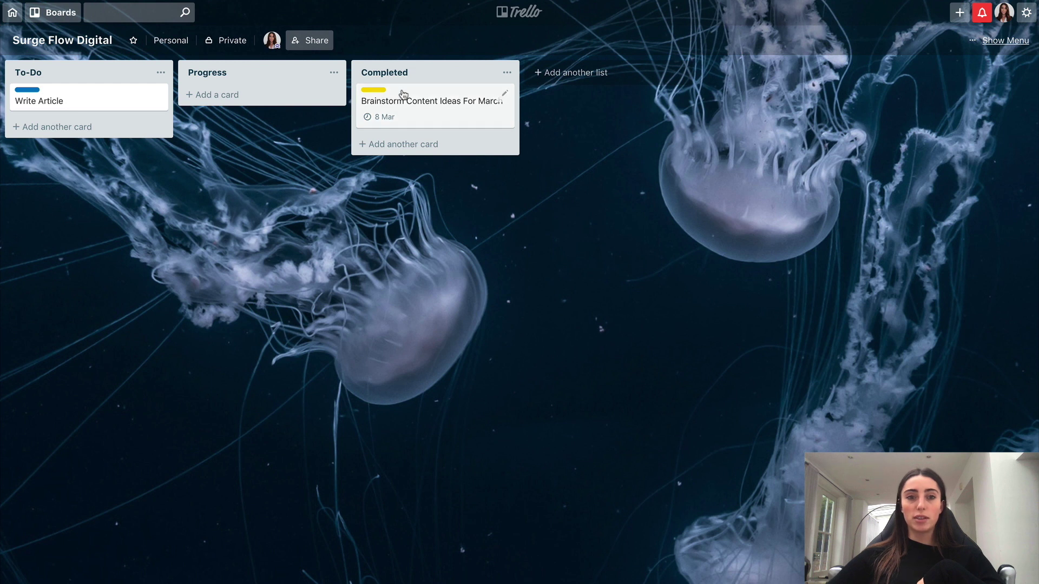
Step: Drag the cards so Write Article sits below Brainstorm in Completed
drag(406, 105, 115, 130)
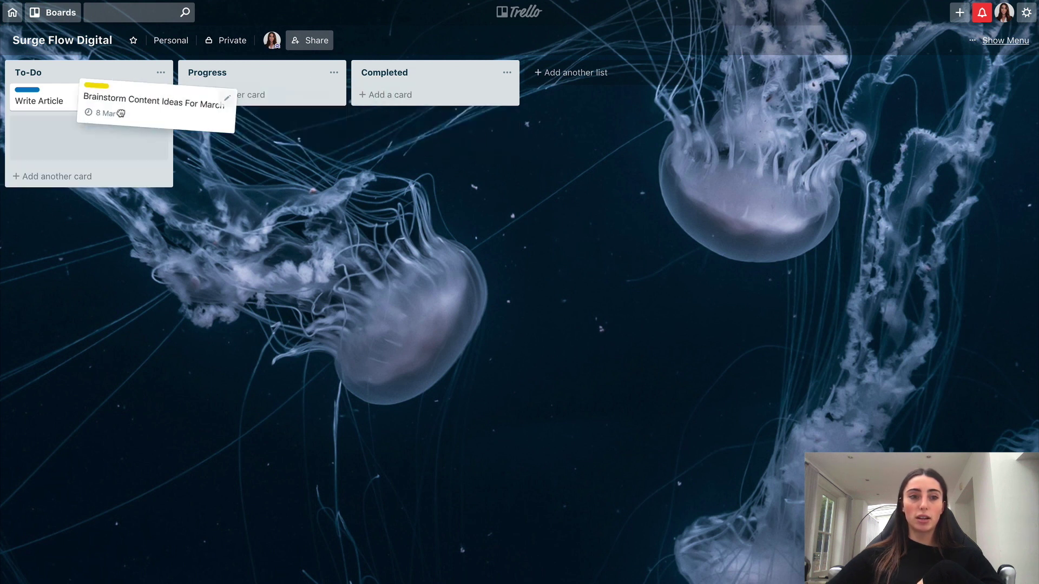
drag(105, 101, 231, 101)
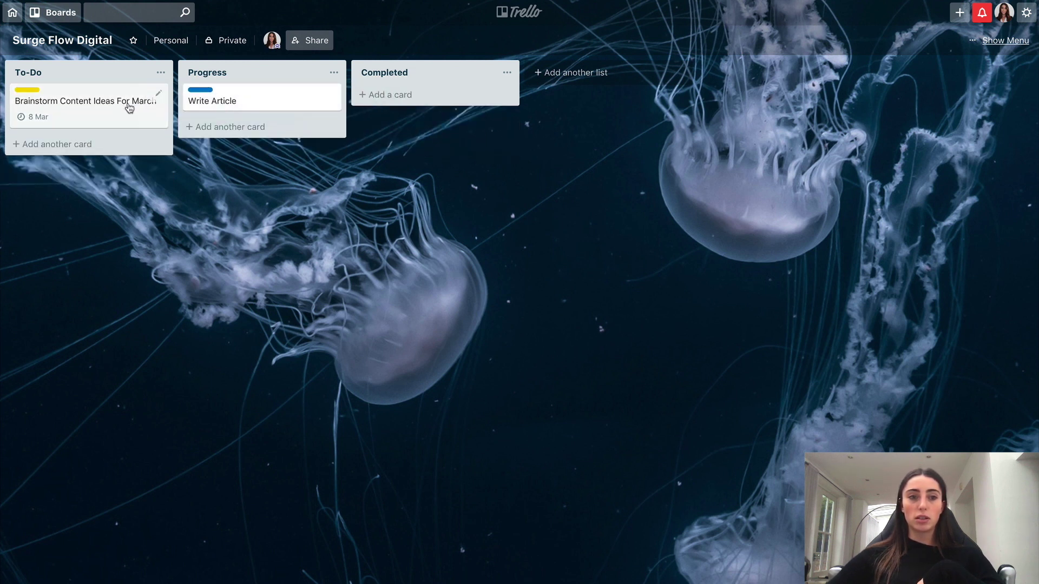
drag(94, 110, 437, 110)
drag(244, 100, 422, 163)
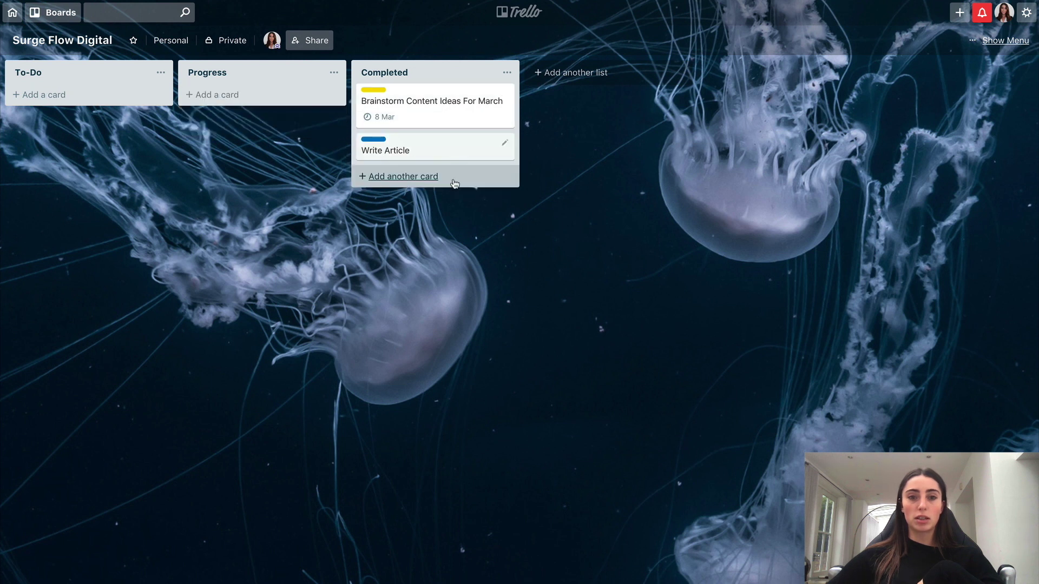
click(403, 176)
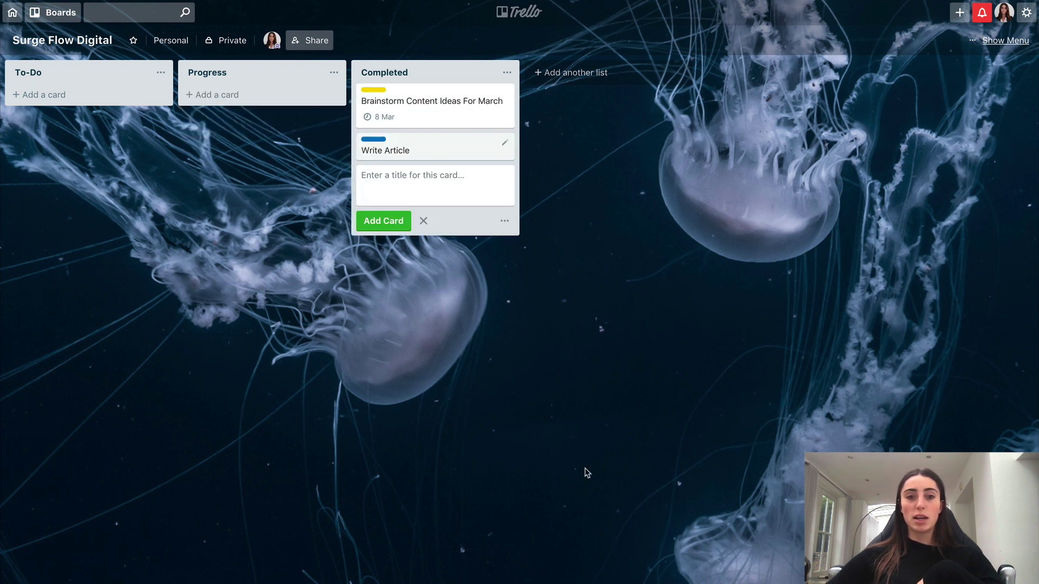
click(580, 243)
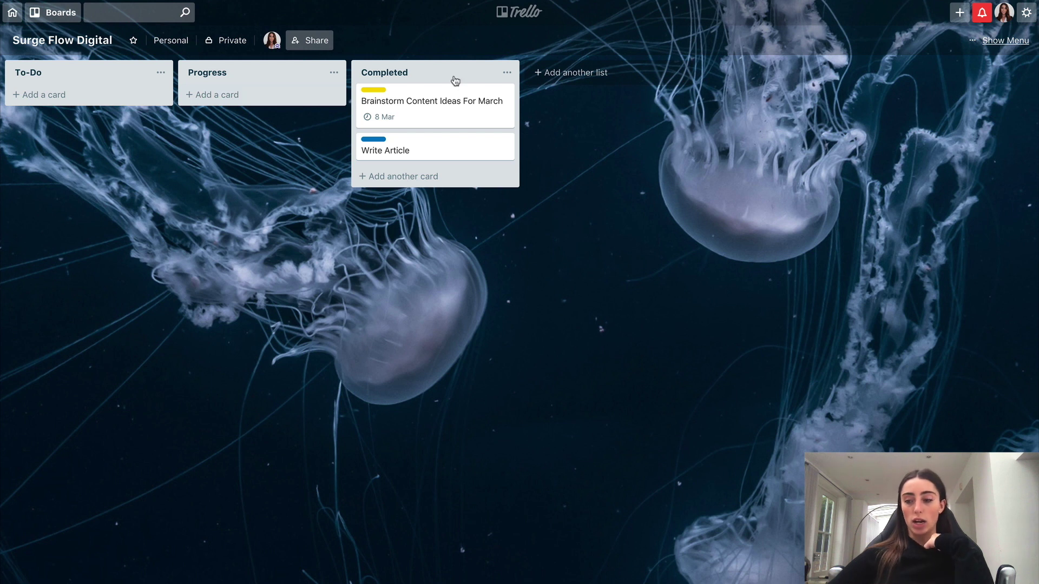
key(super+Tab)
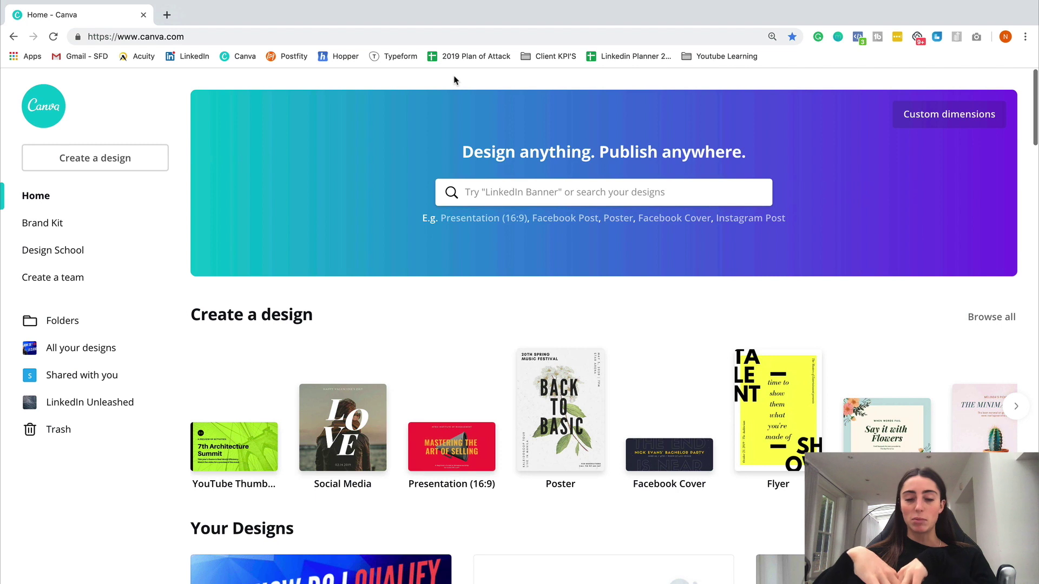
scroll(416, 274, down, 4)
scroll(416, 275, down, 3)
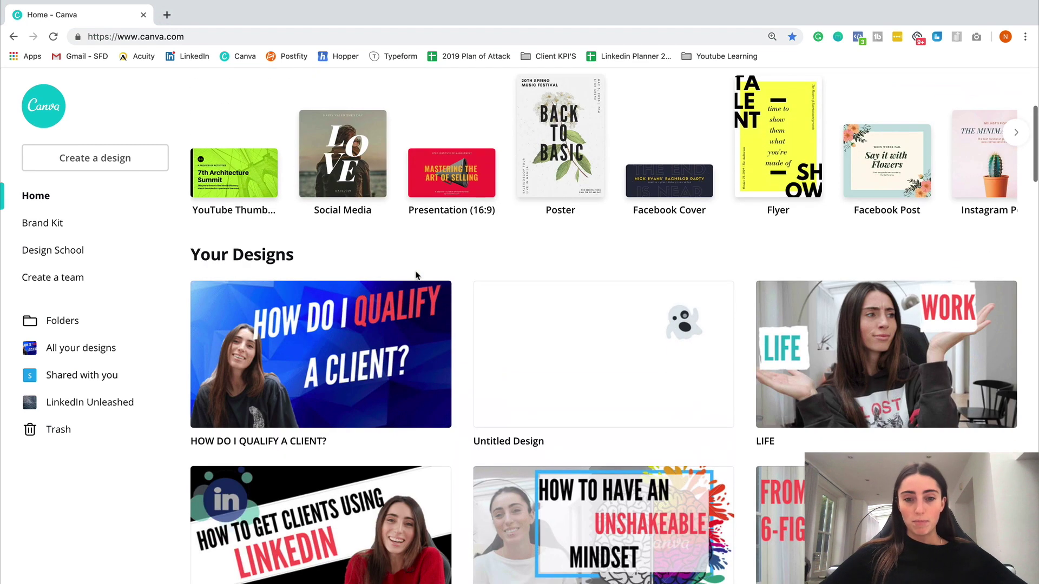
scroll(416, 275, down, 3)
scroll(416, 276, down, 3)
scroll(416, 275, down, 2)
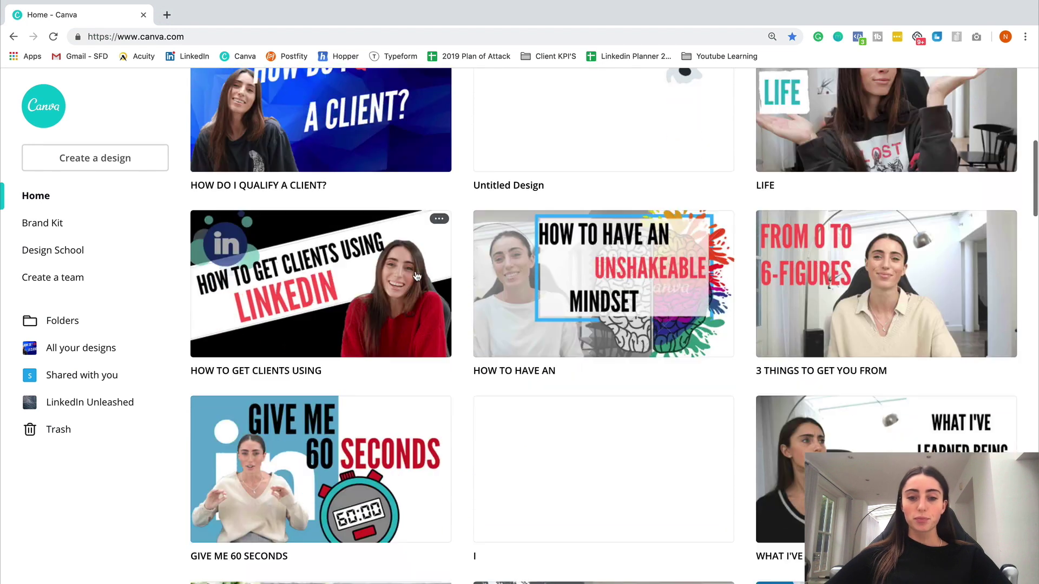
scroll(416, 275, down, 2)
scroll(417, 276, down, 2)
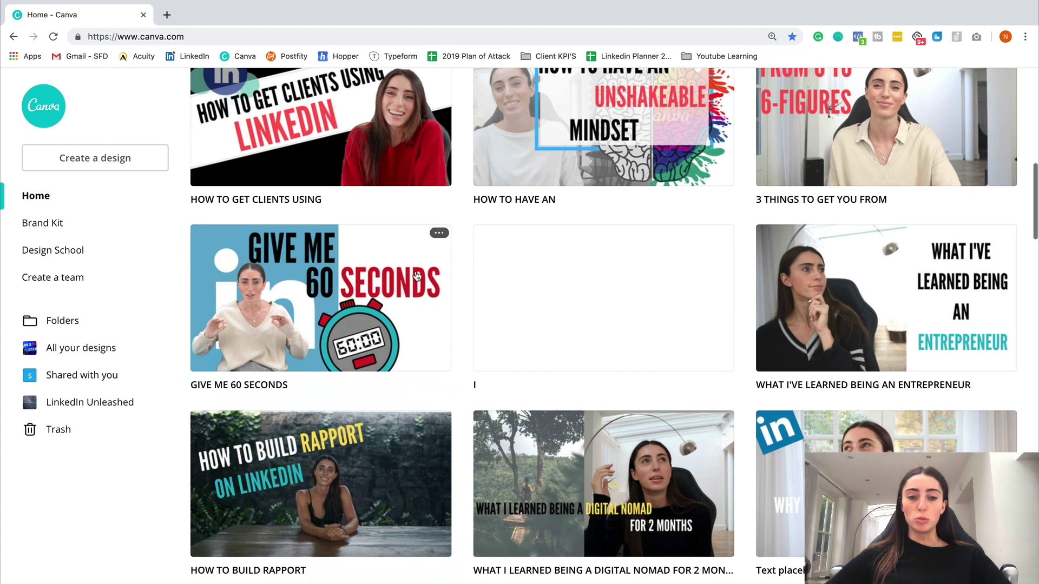
scroll(416, 275, down, 2)
scroll(416, 275, down, 2)
scroll(417, 275, up, 1)
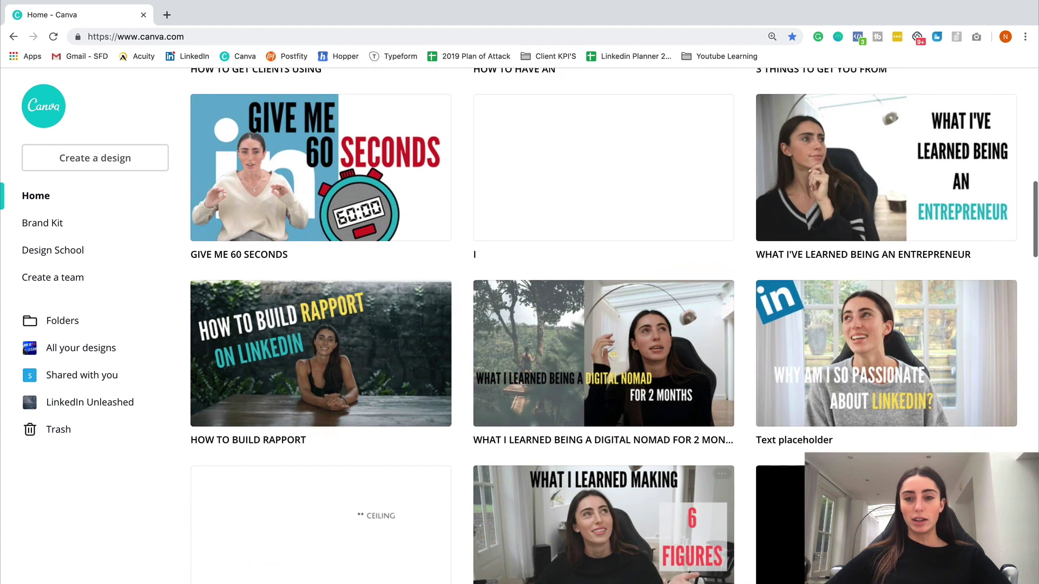
scroll(565, 360, up, 4)
scroll(565, 360, up, 5)
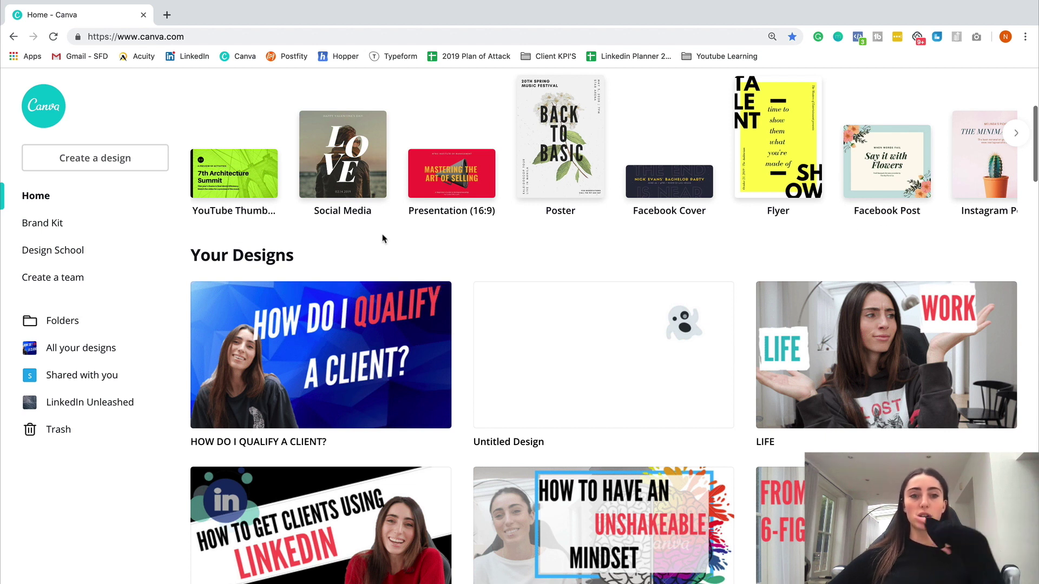
scroll(382, 238, up, 5)
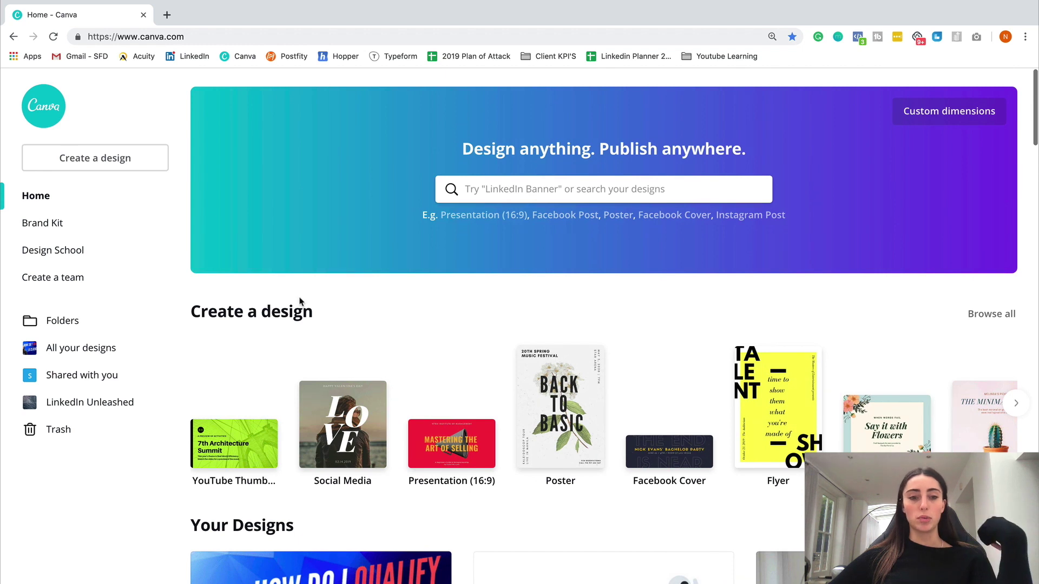
Step: Create a blank YouTube Thumbnail design from Canva's Create a design options
click(233, 444)
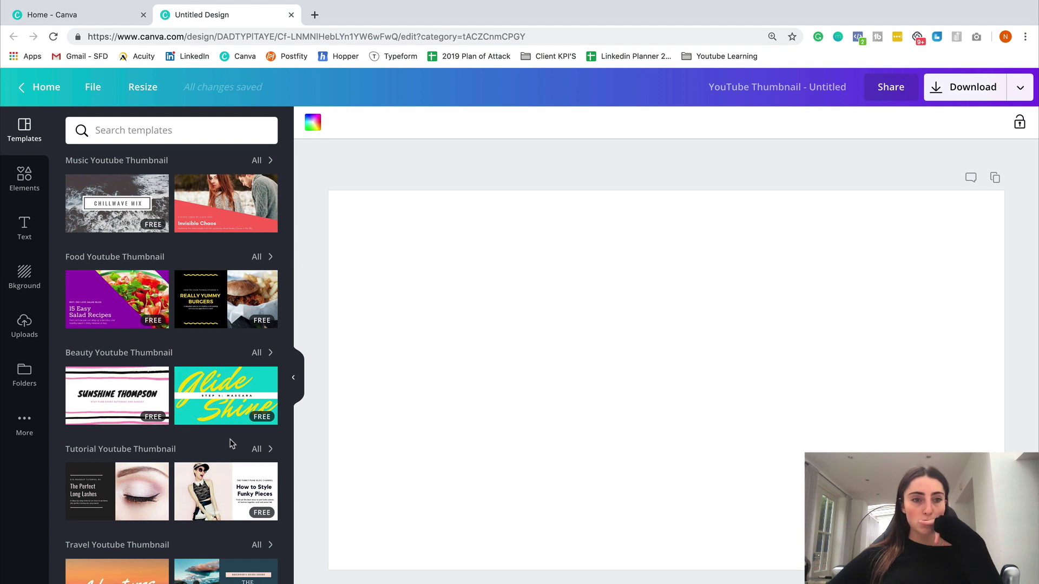
Step: Add the cut-out smiling woman photo from Uploads and drag it to the canvas's lower left
click(25, 327)
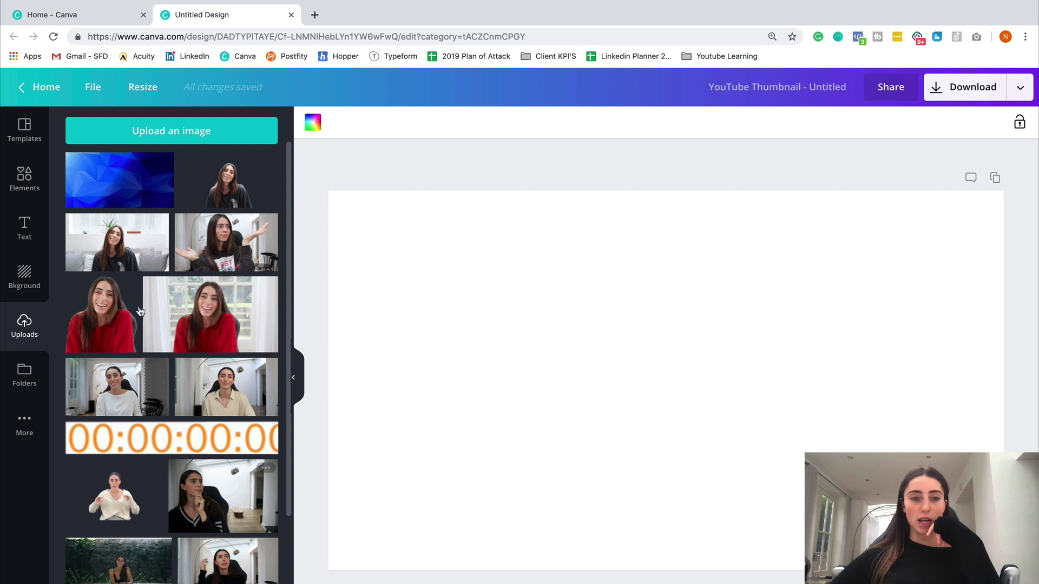
click(224, 187)
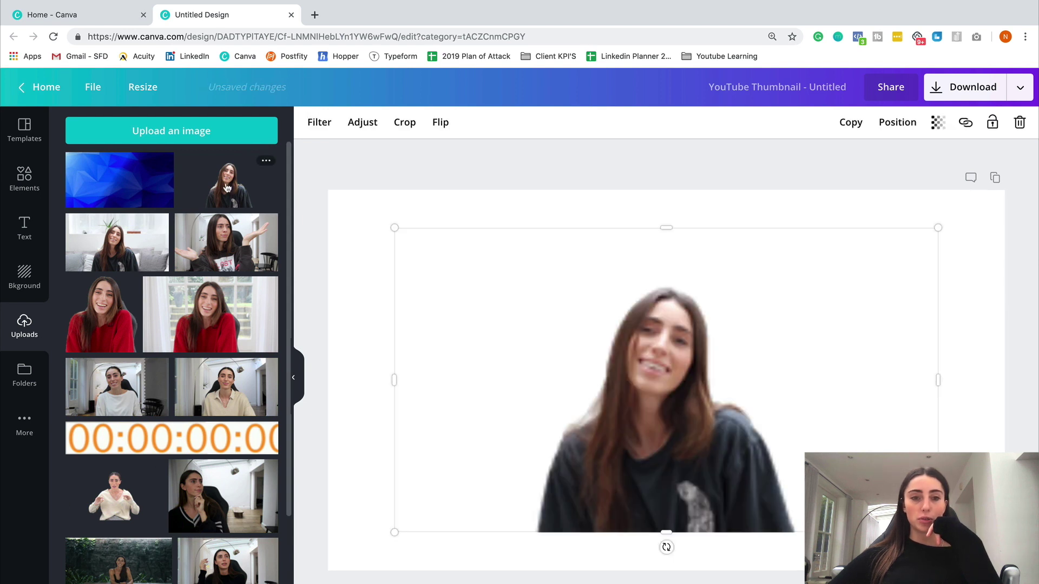
drag(654, 382, 465, 463)
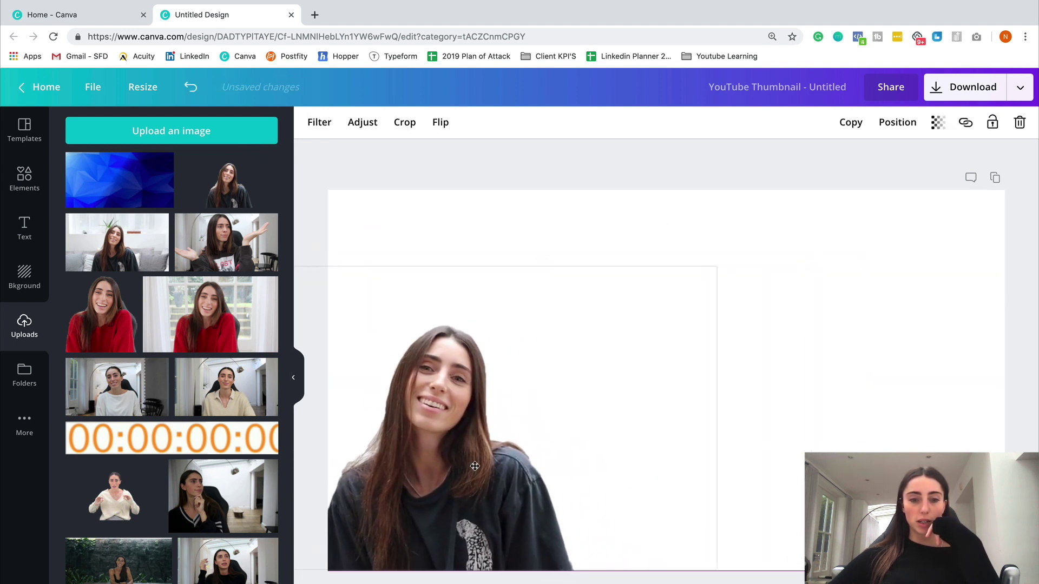
click(26, 180)
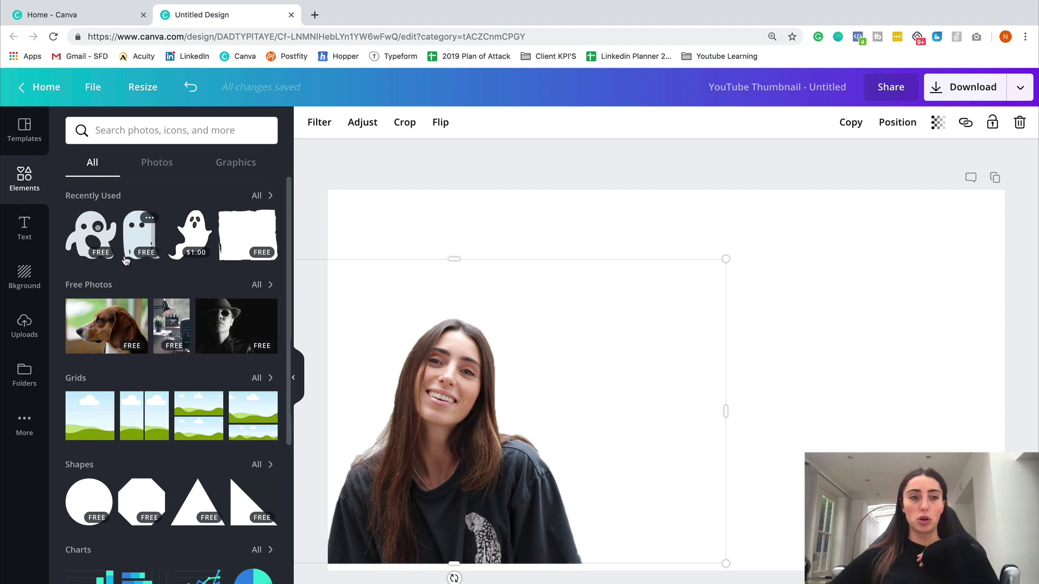
scroll(146, 325, down, 5)
scroll(146, 325, down, 3)
scroll(126, 258, down, 5)
scroll(138, 243, down, 5)
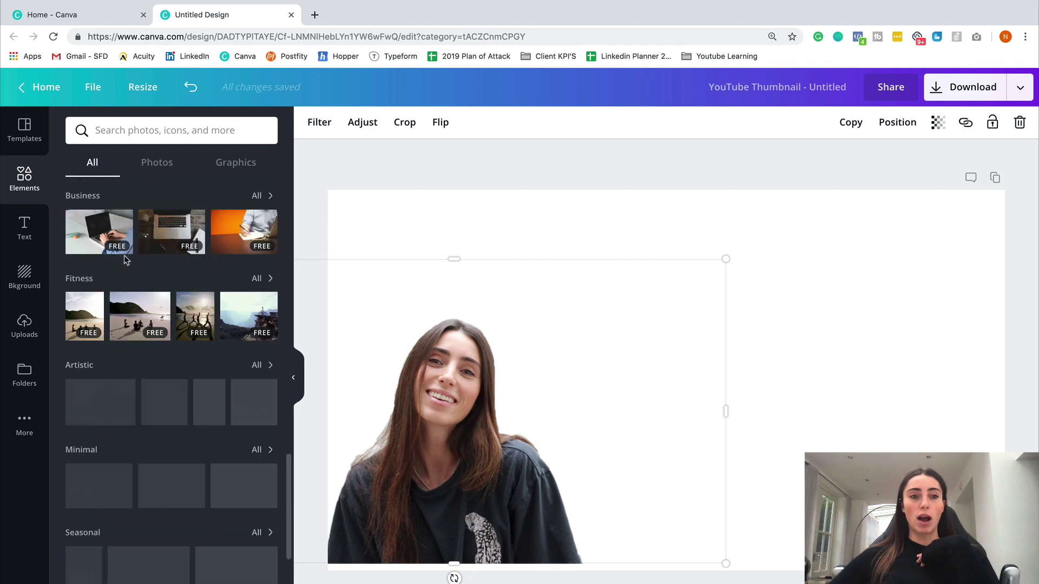
scroll(154, 211, down, 4)
Step: Add the LinkedIn logo tiles stock photo, align it top-left and stretch it over the thumbnail
click(157, 162)
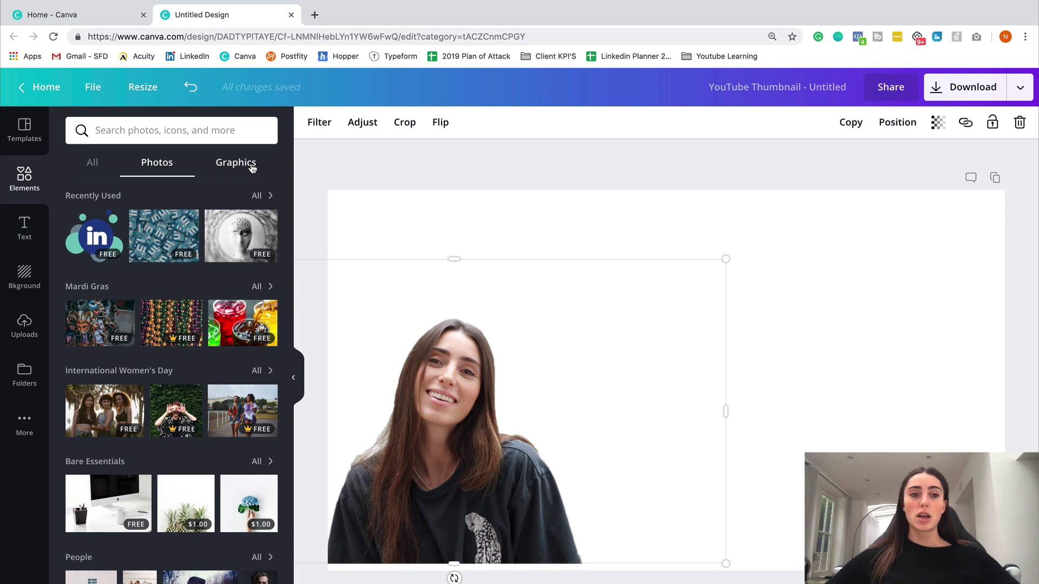
click(250, 244)
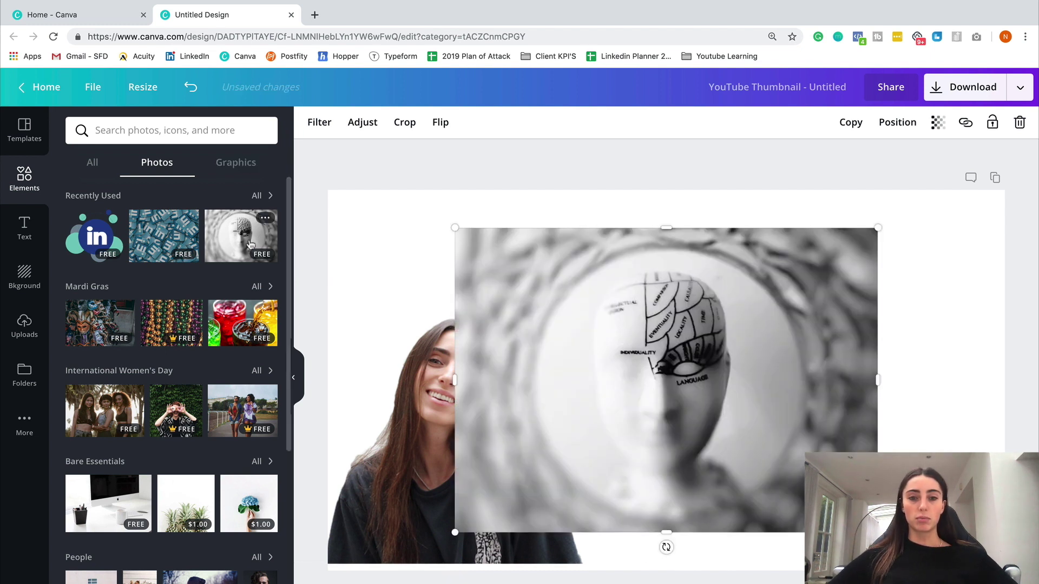
key(ctrl+z)
click(164, 236)
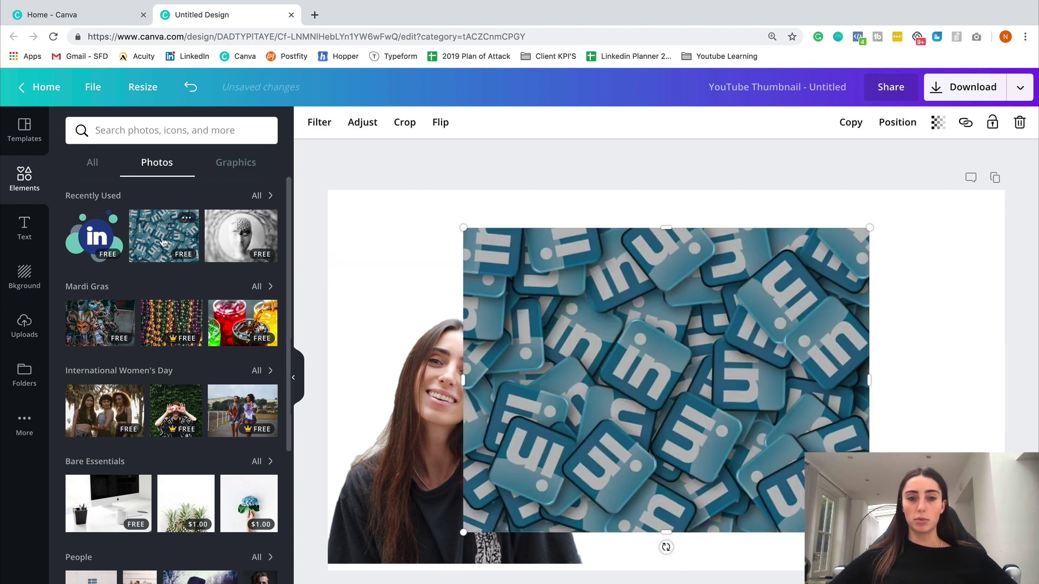
drag(667, 390, 609, 339)
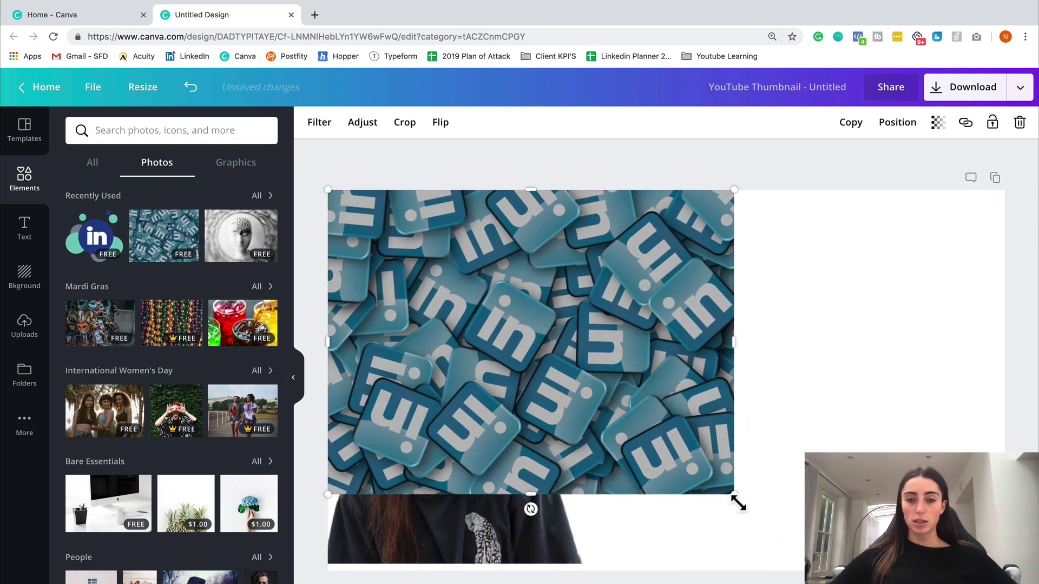
drag(735, 497, 1006, 578)
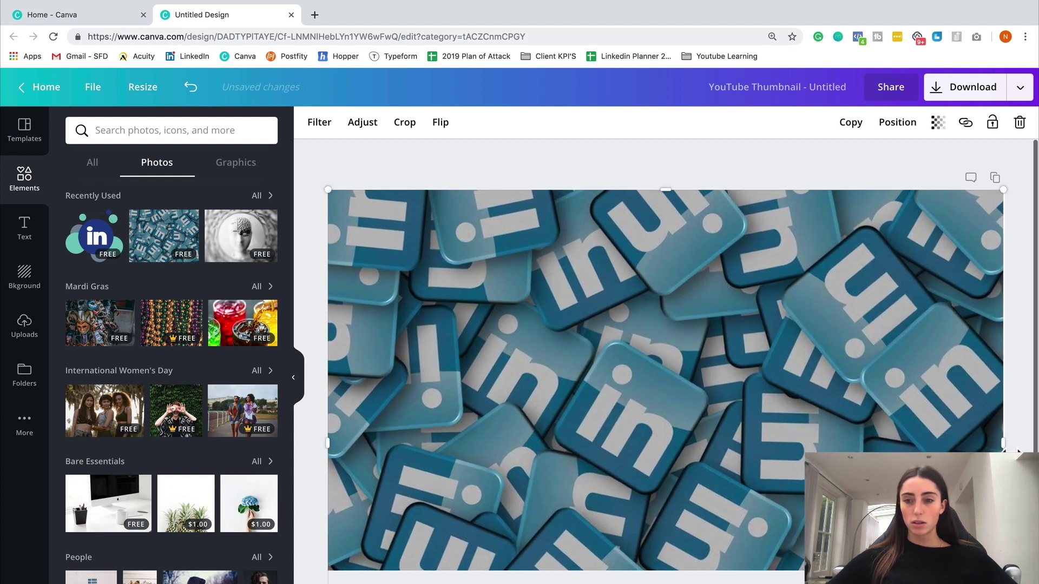
Step: Send the LinkedIn photo behind the woman, then enlarge her and move her lower
click(897, 122)
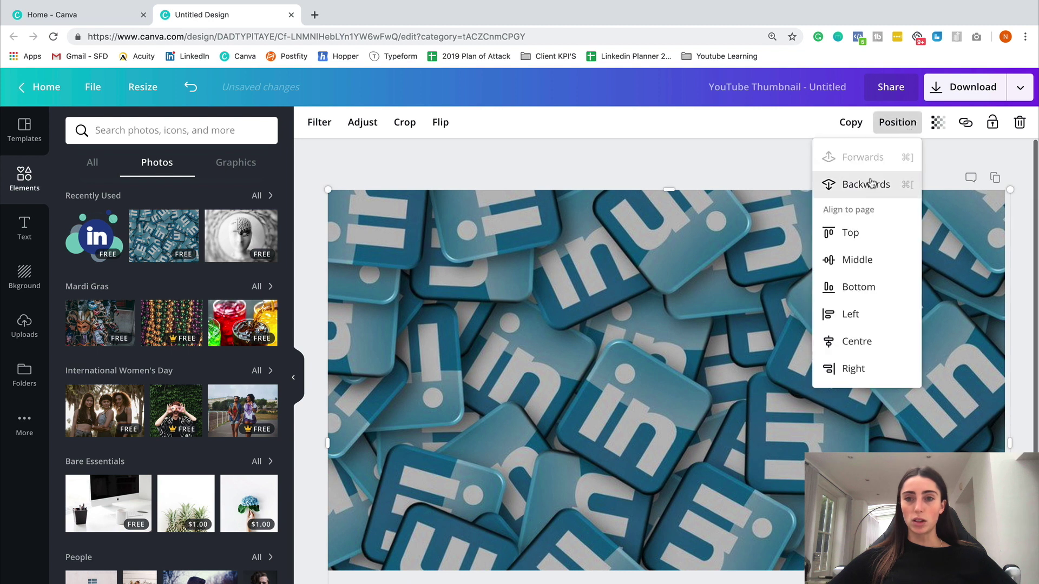
click(864, 185)
click(824, 281)
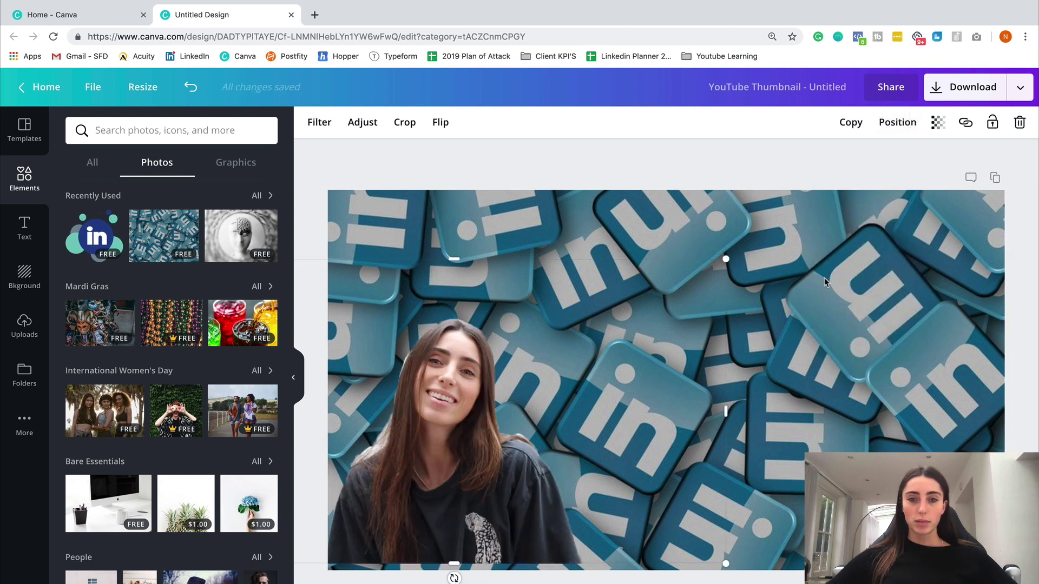
drag(737, 261, 771, 236)
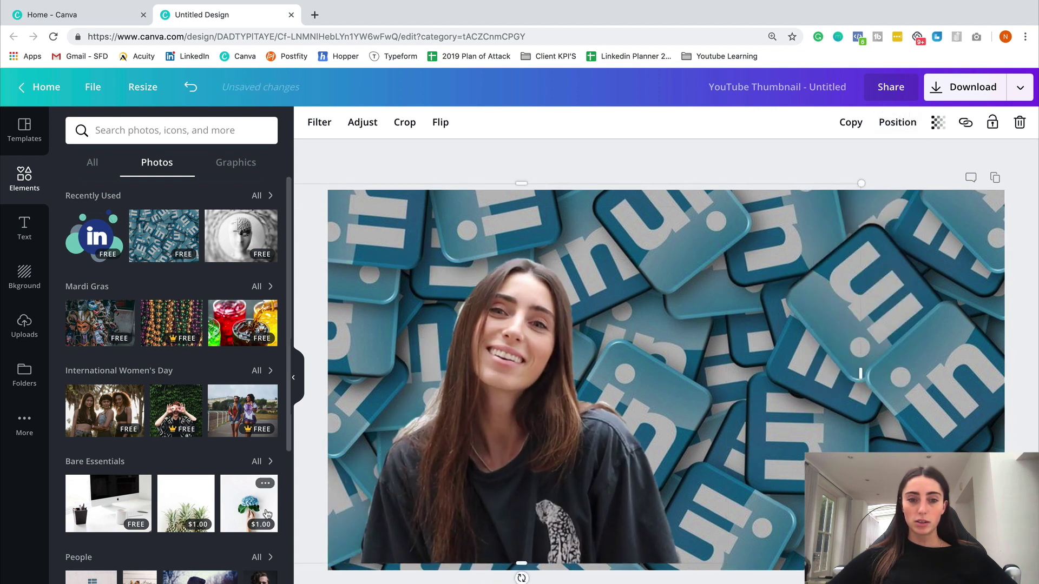
drag(519, 536, 498, 505)
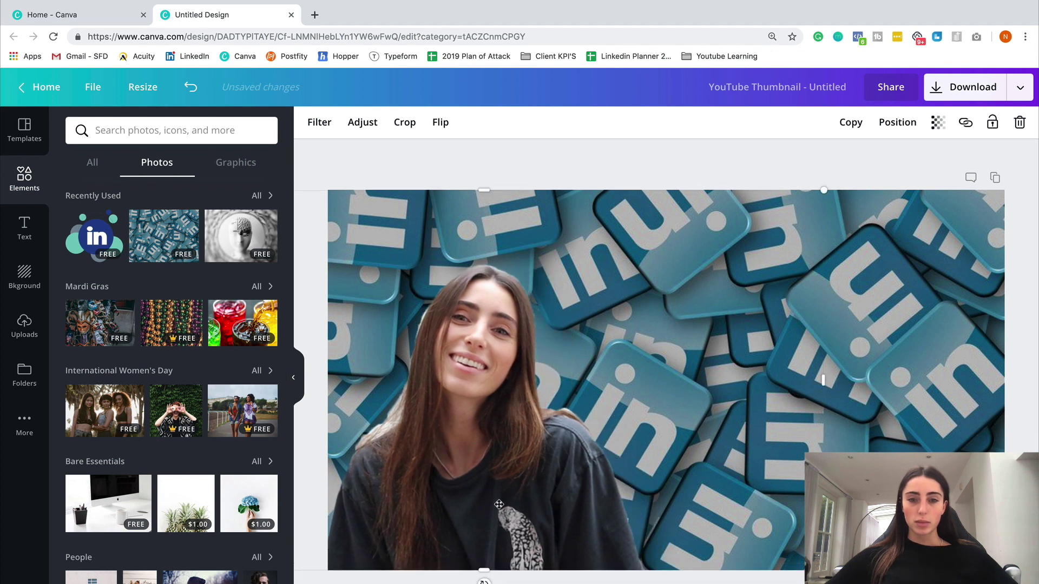
Step: Lower the LinkedIn background's transparency to about 81 so it looks faded
click(849, 168)
click(893, 227)
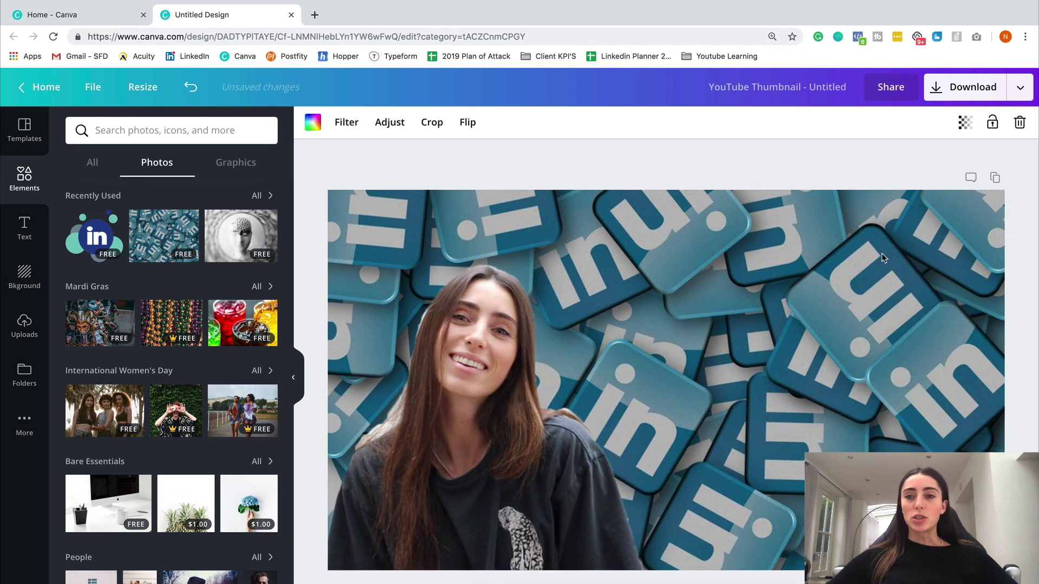
click(964, 123)
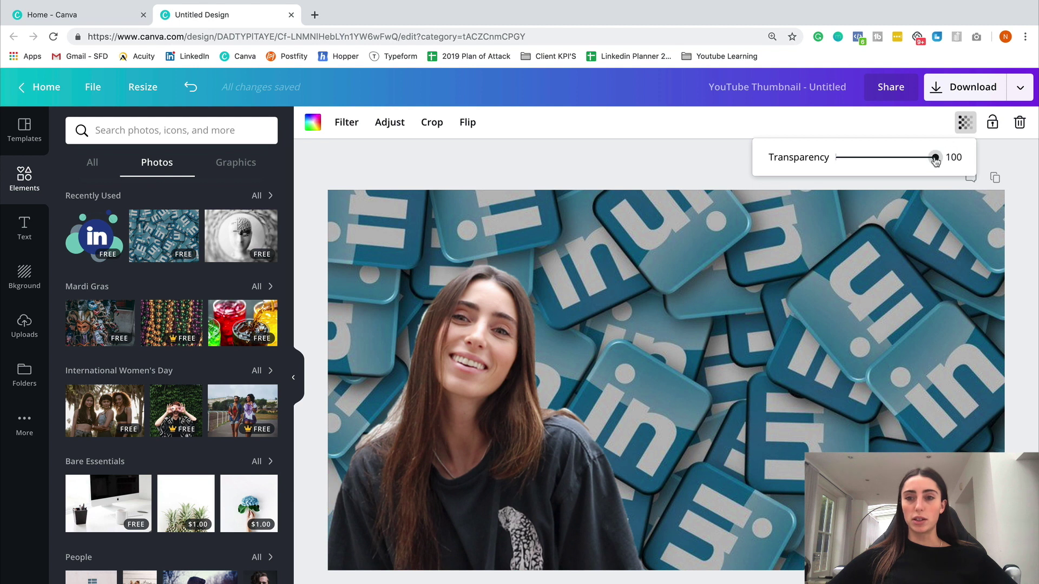
drag(934, 158, 910, 158)
click(664, 158)
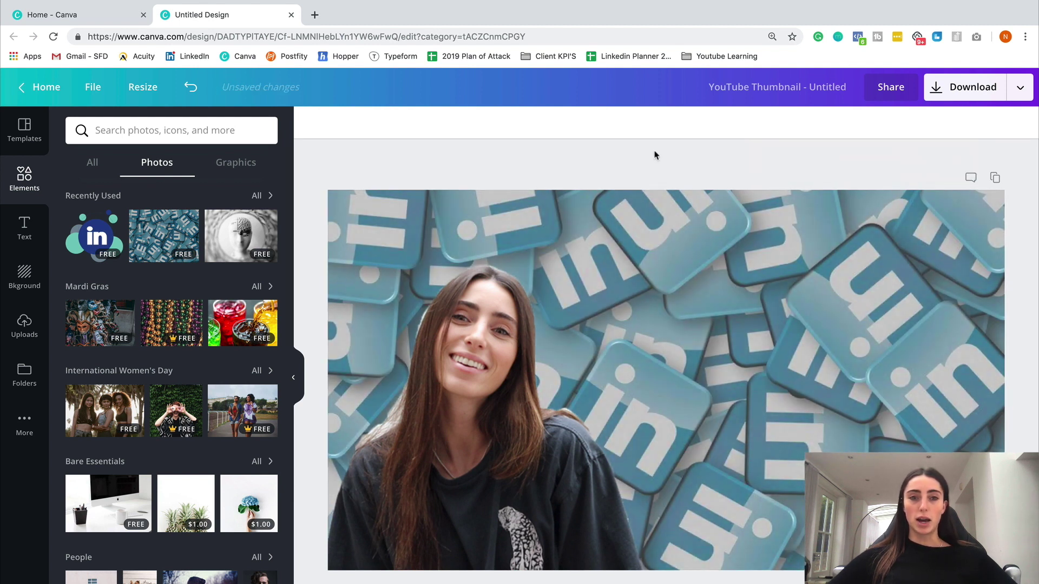
Step: Try a ghost graphic from Elements, then undo it
click(236, 162)
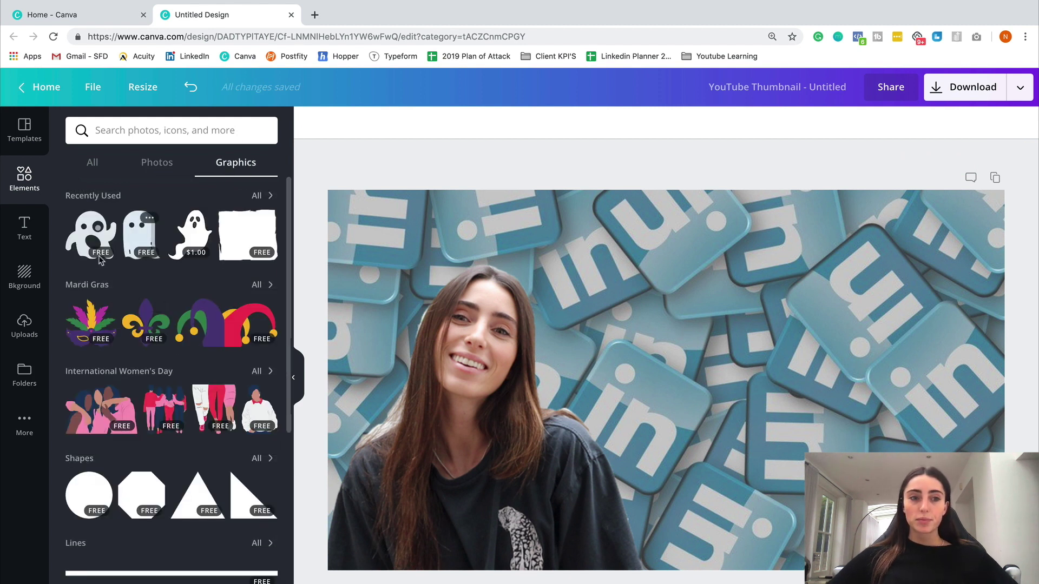
click(91, 235)
key(ctrl+z)
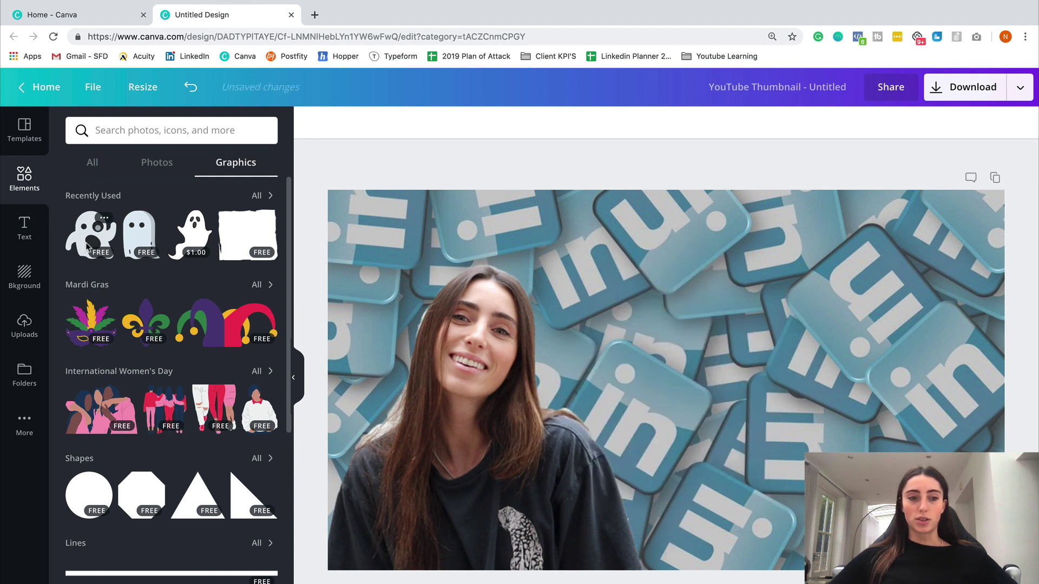
scroll(88, 245, down, 10)
scroll(87, 245, down, 10)
scroll(87, 245, up, 10)
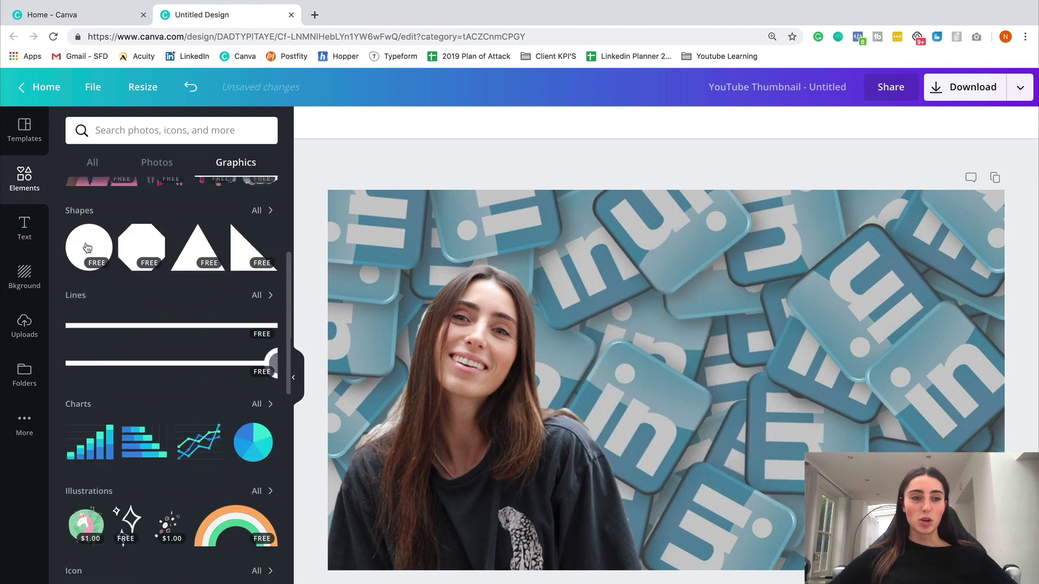
scroll(87, 245, up, 10)
Step: Add a widened subheading text box and select its placeholder for 'NEW YOUTUBE VIDEO'
click(25, 228)
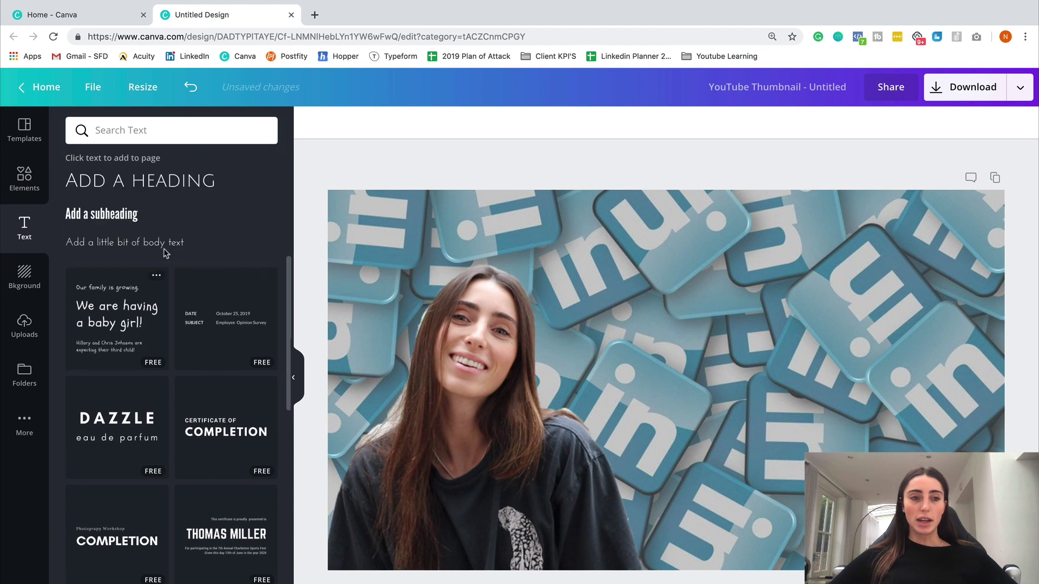
click(124, 213)
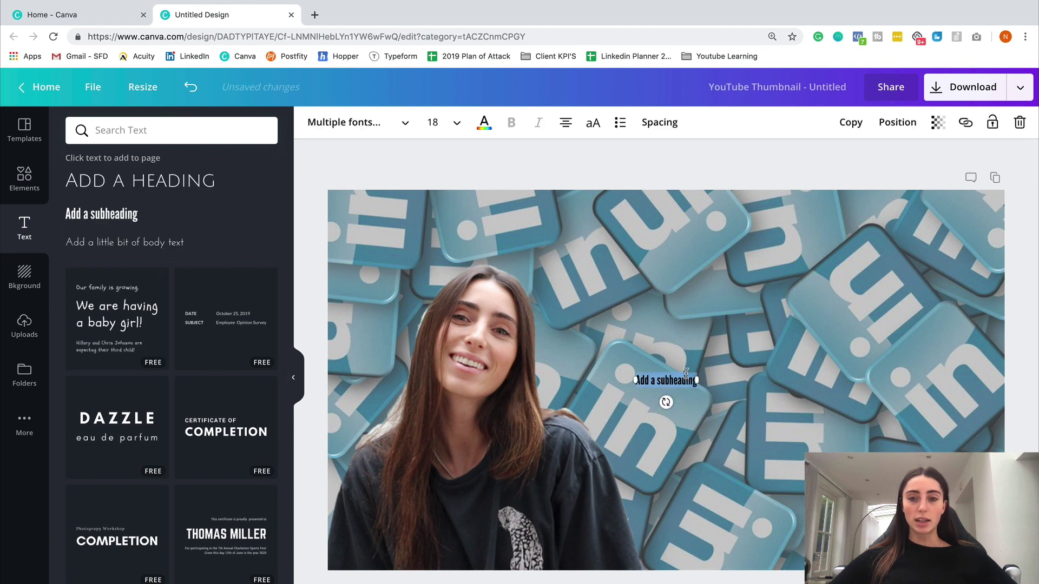
drag(703, 383, 1029, 409)
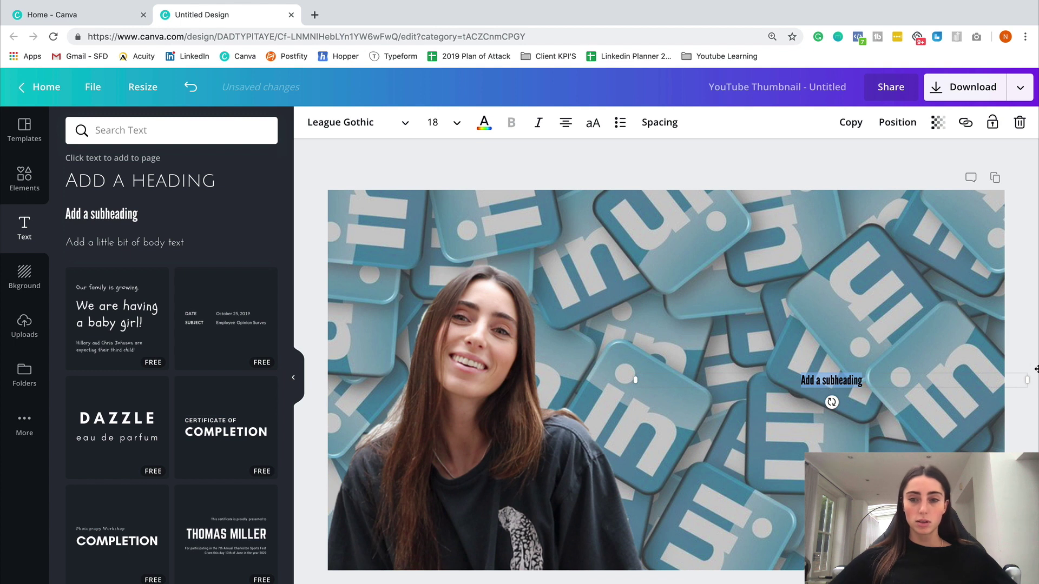
drag(887, 381, 776, 383)
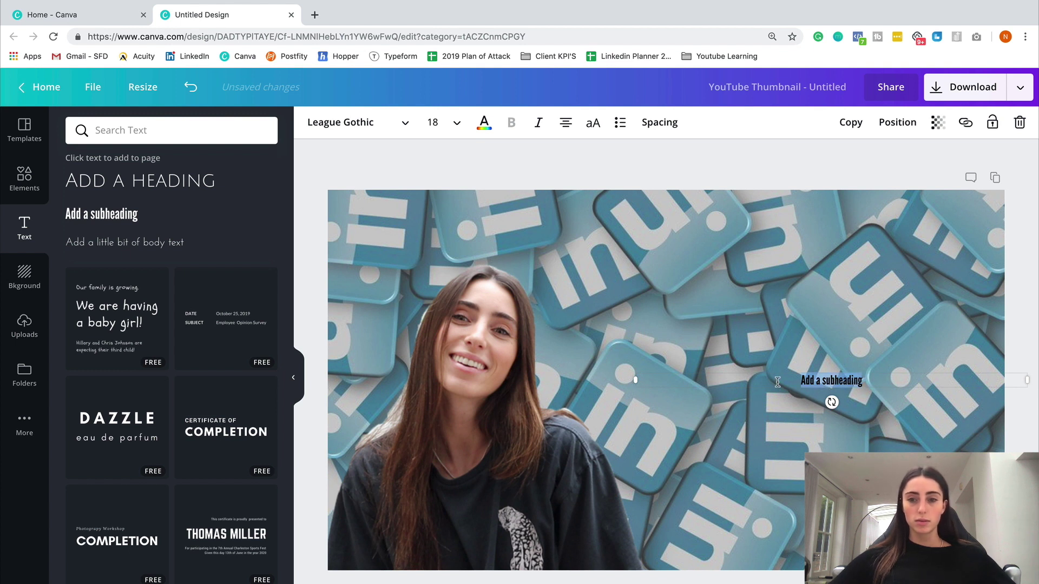
text(NEW YOUTUBE VIDEO)
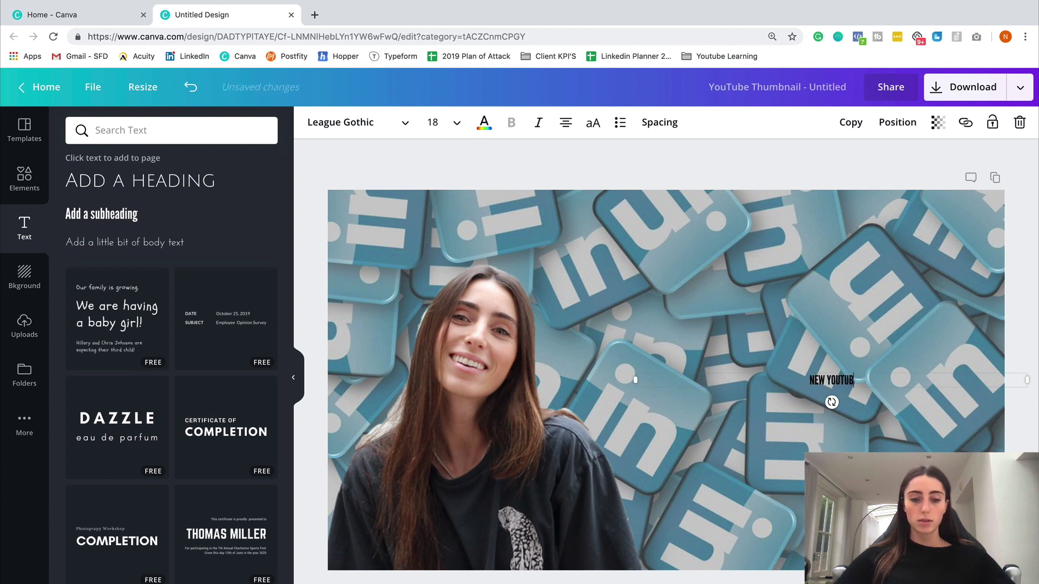
Step: Set the heading to size 96, tilt it counter-clockwise and move it up and left
click(443, 122)
scroll(457, 339, down, 5)
click(455, 389)
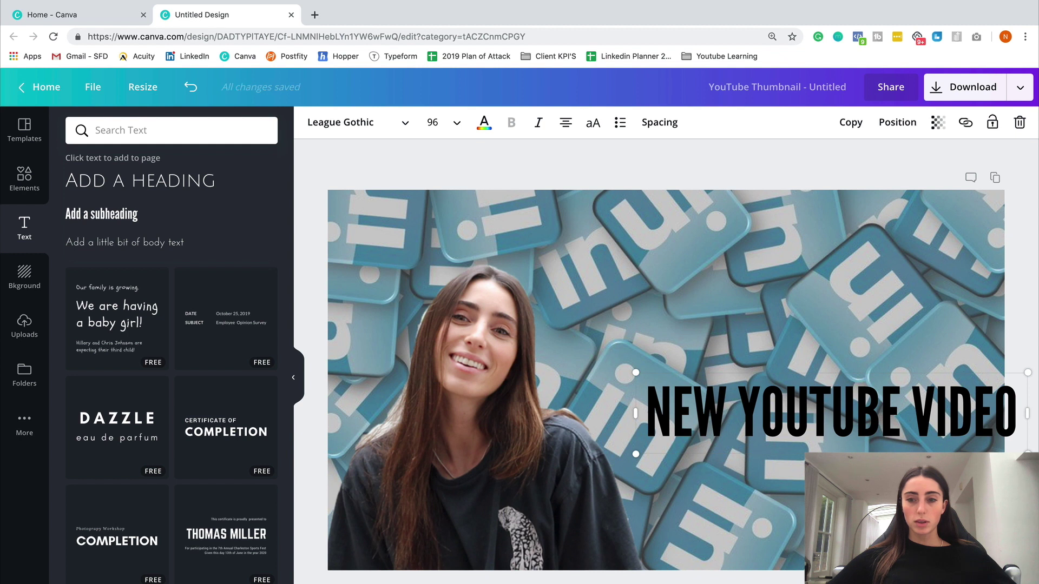
drag(831, 454, 1015, 351)
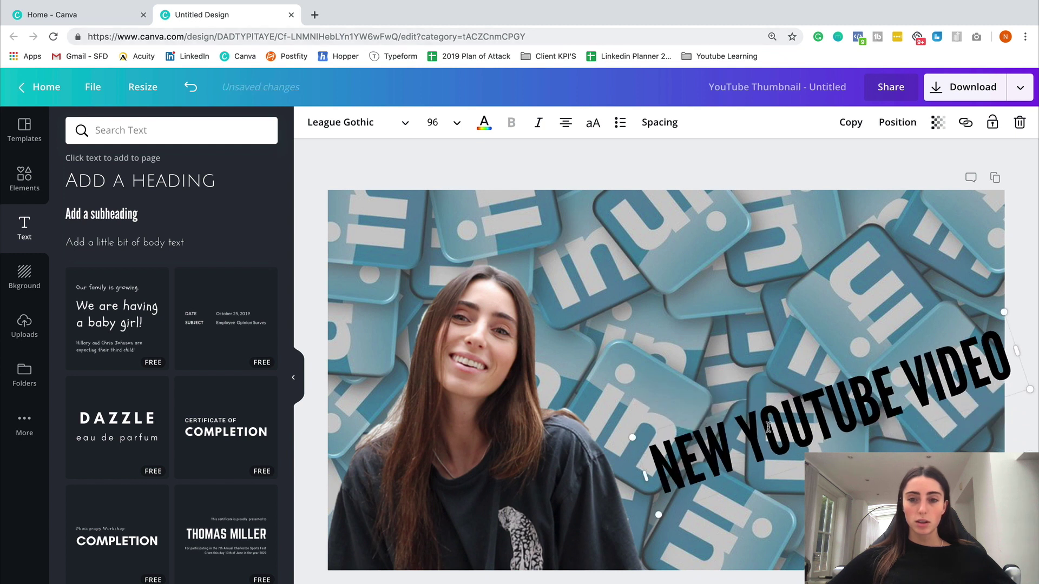
click(679, 260)
drag(854, 406, 760, 329)
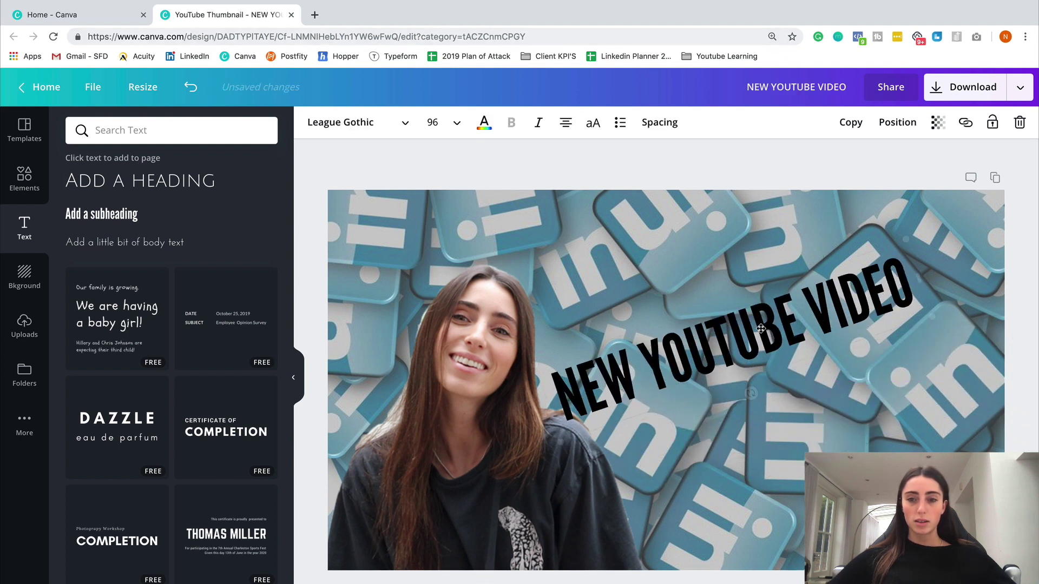
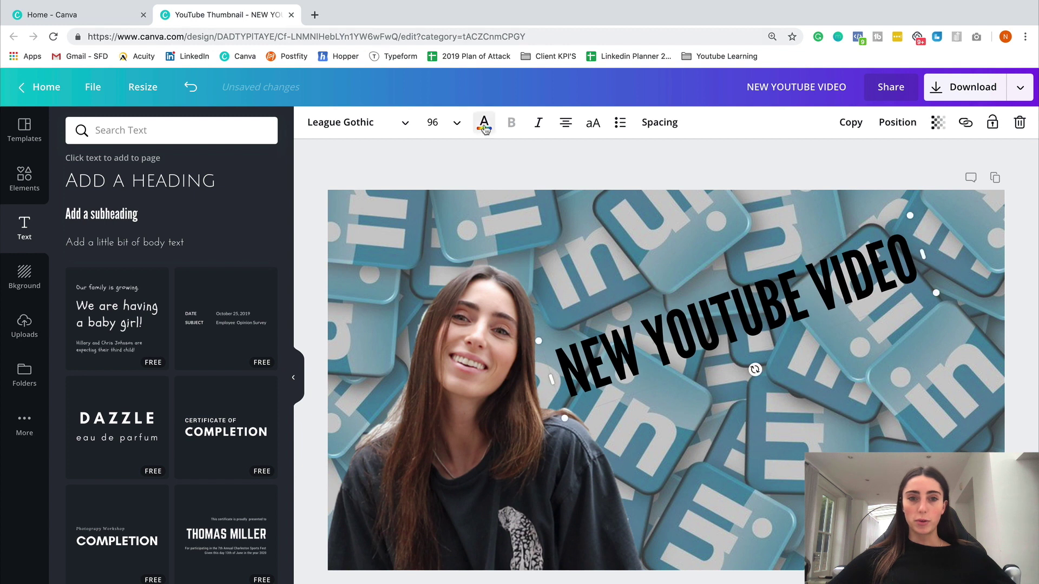
Step: Try red and then white on the NEW YOUTUBE VIDEO title, then set it back to black
click(484, 124)
click(78, 311)
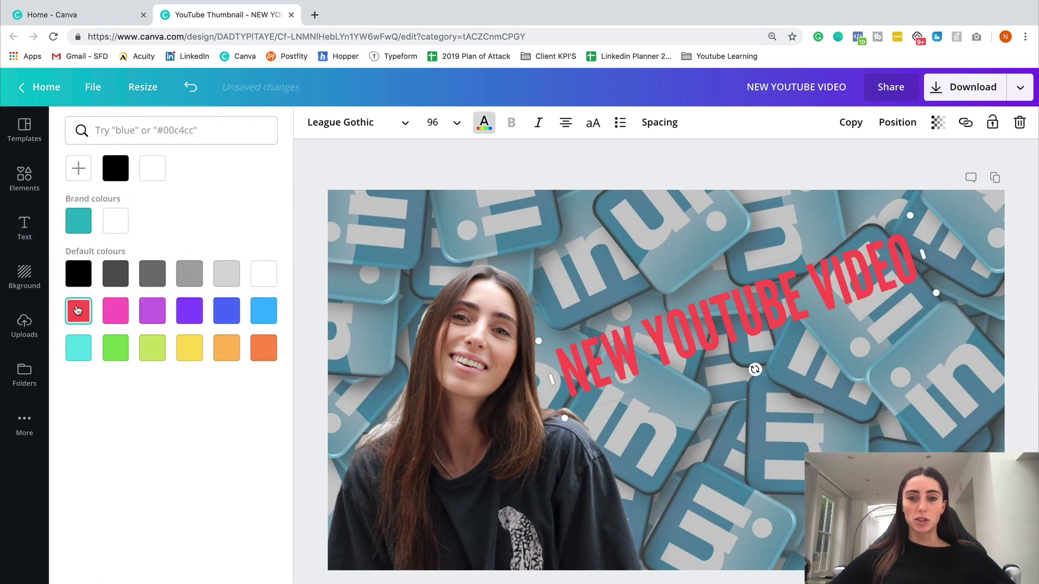
click(265, 276)
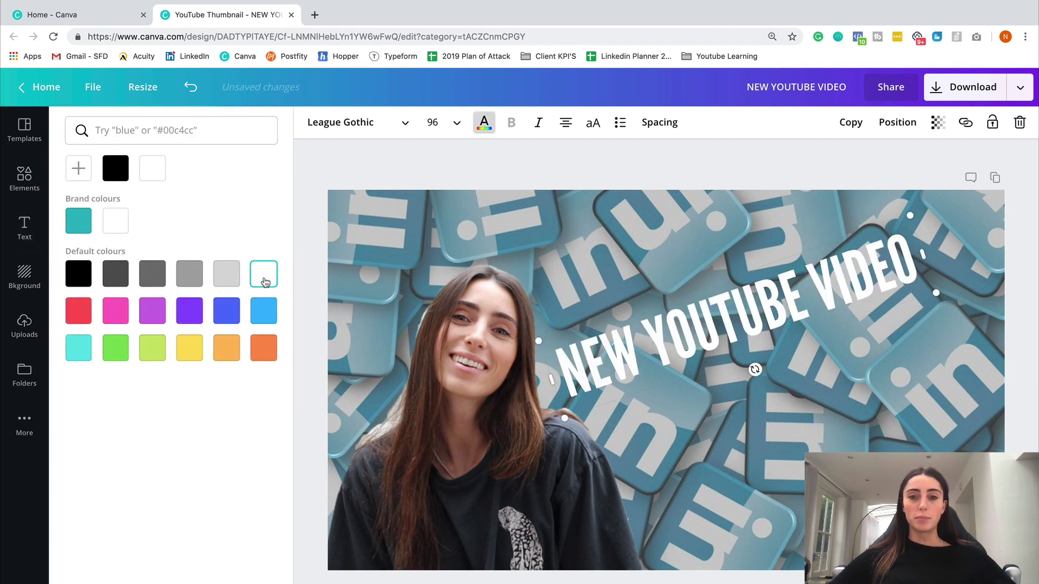
click(78, 274)
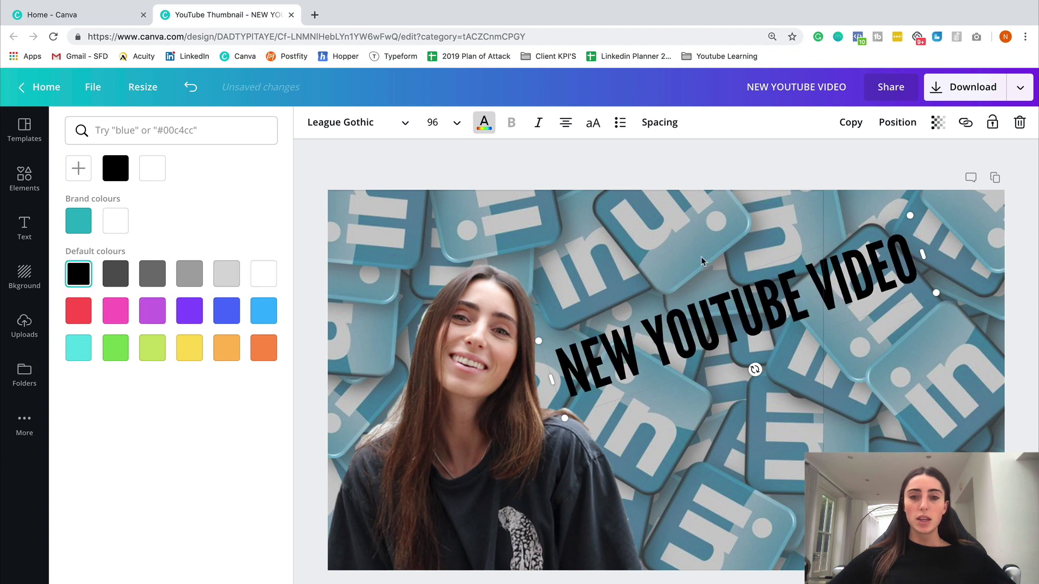
Step: Review the thumbnail's download file types, keeping PNG
click(958, 244)
click(1028, 265)
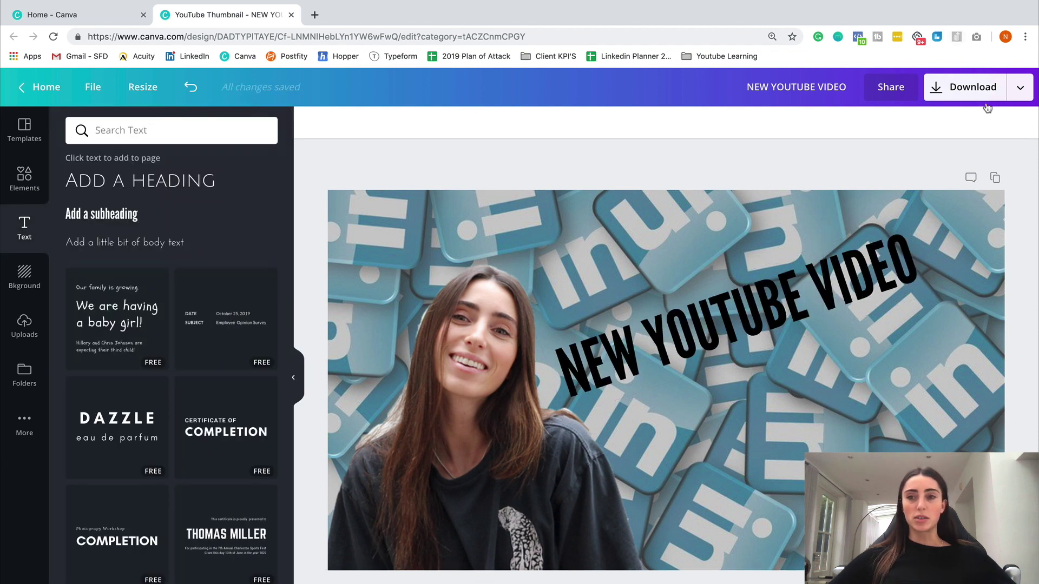
click(1019, 87)
click(966, 87)
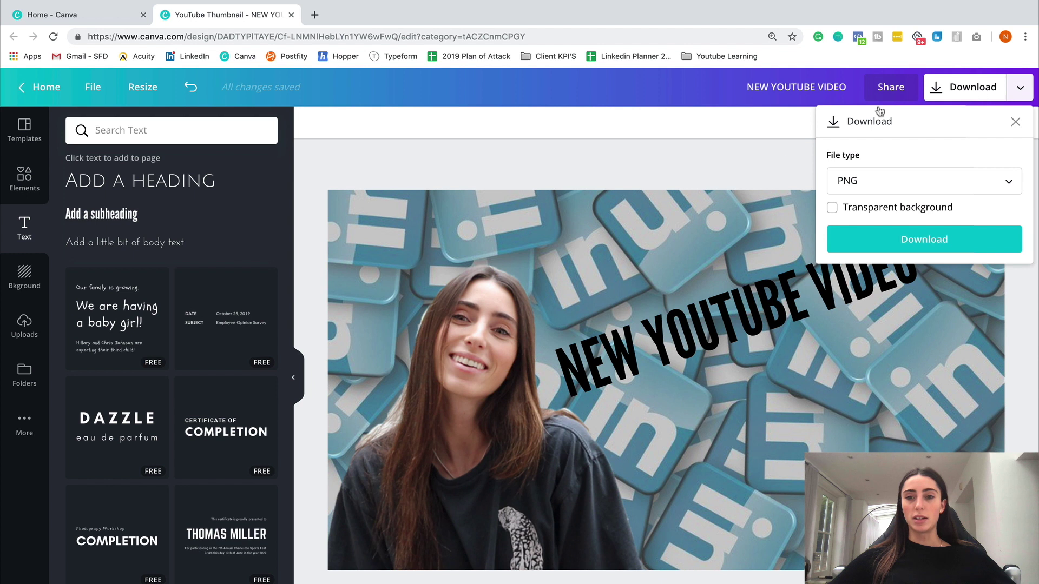
click(895, 183)
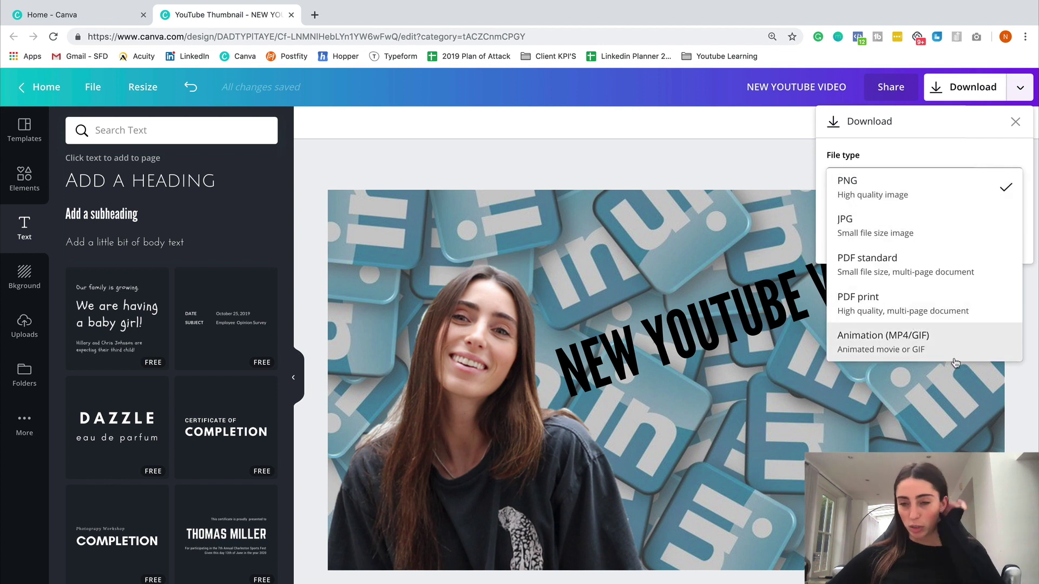
click(1019, 410)
Step: Close the download panel and undo to remove the blank page
click(881, 378)
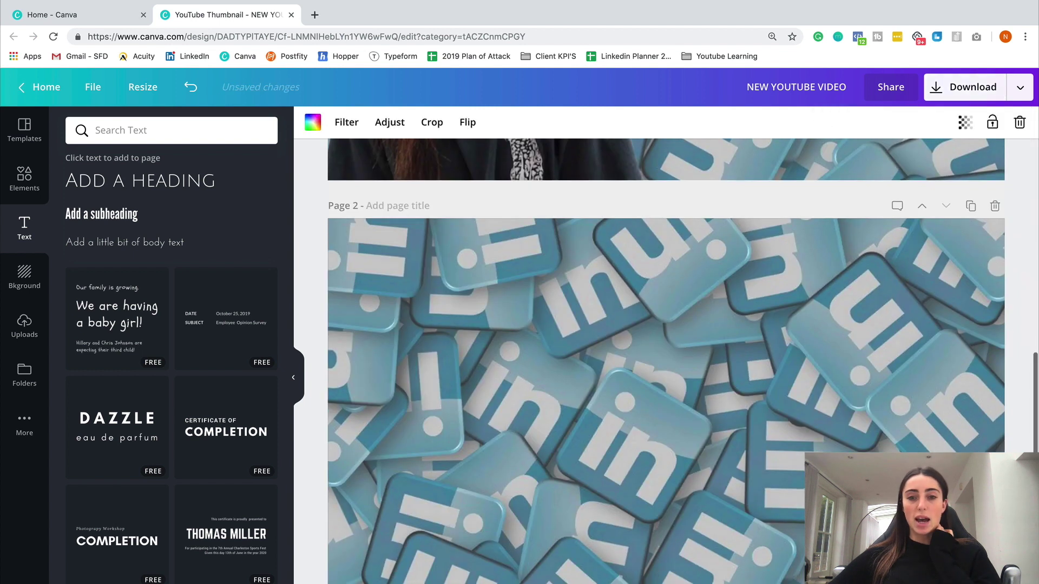
scroll(881, 378, down, 10)
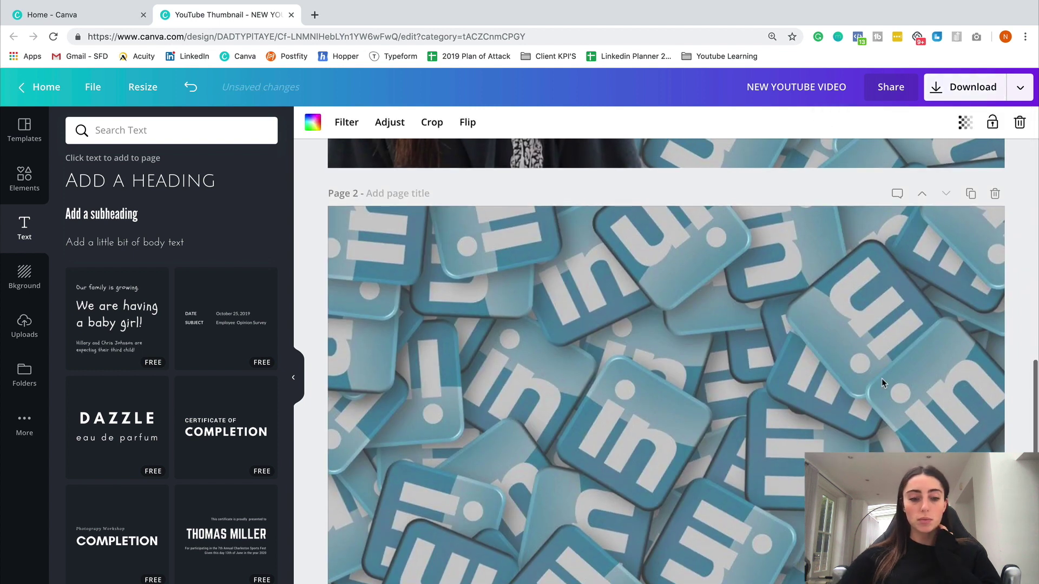
key(ctrl+z)
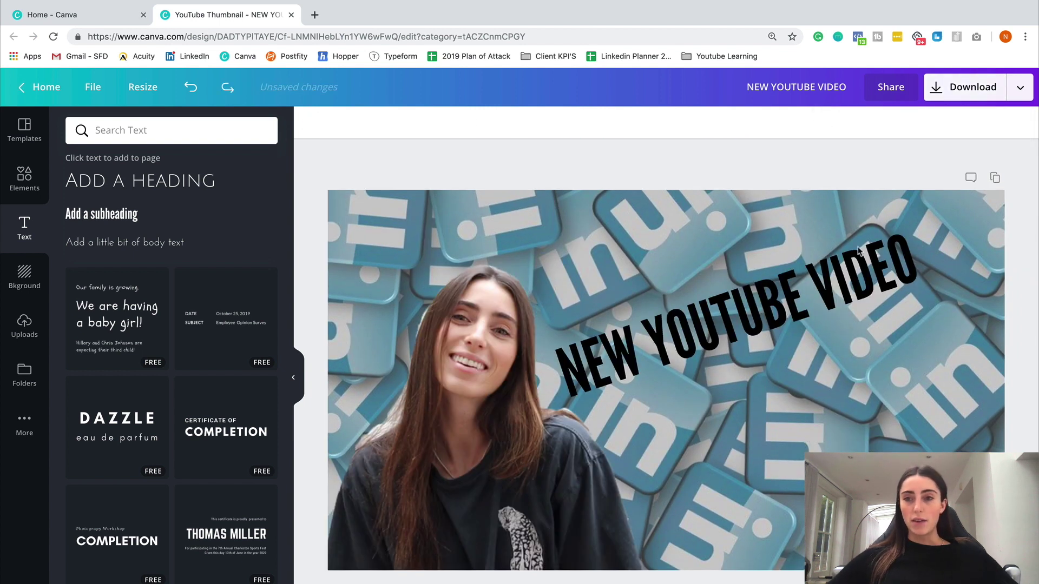
click(858, 250)
Step: Duplicate the thumbnail page, then browse Backgrounds and Templates
click(971, 276)
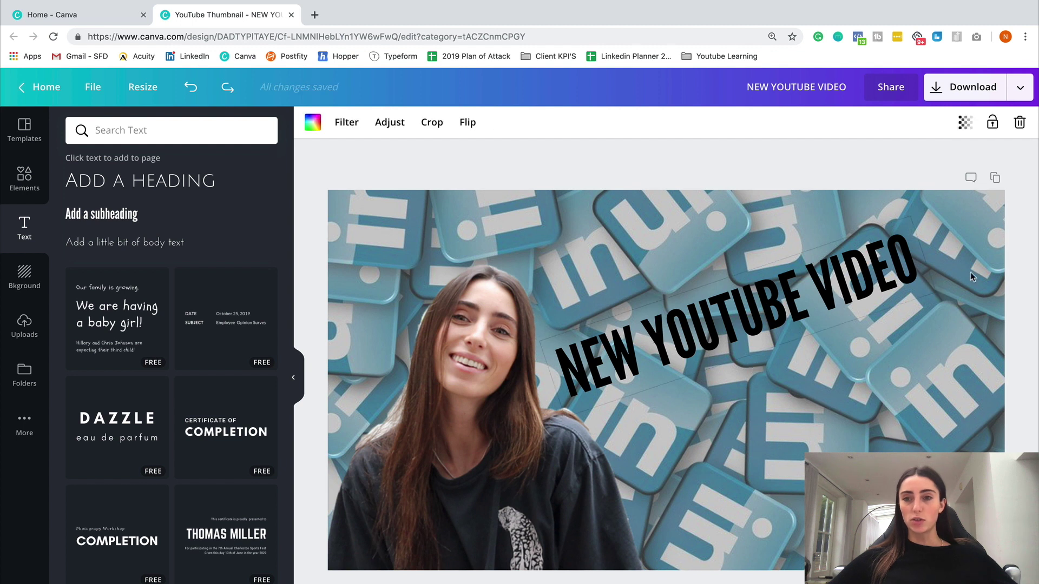
click(993, 179)
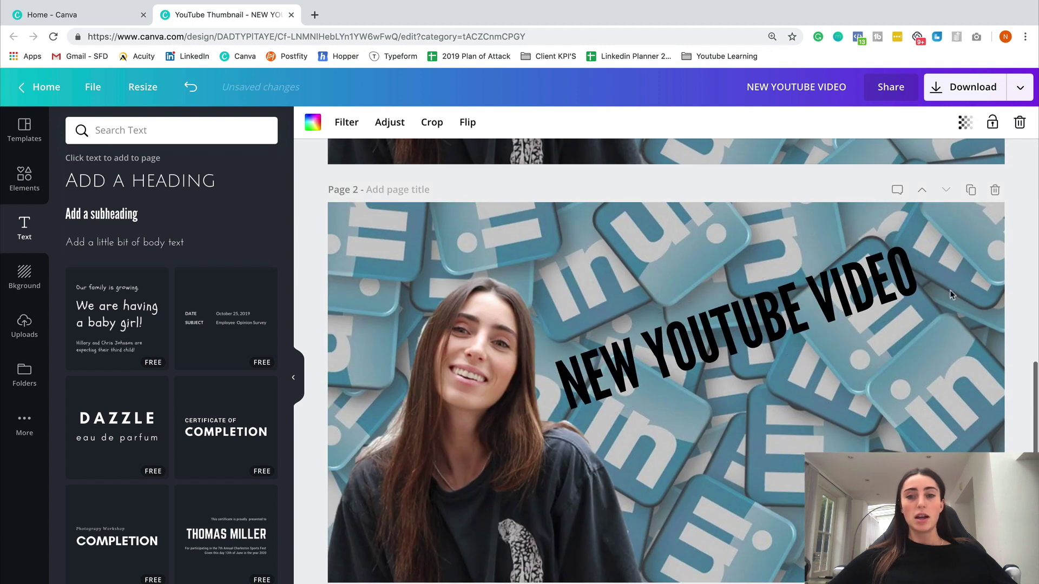
click(1023, 276)
scroll(1023, 277, up, 5)
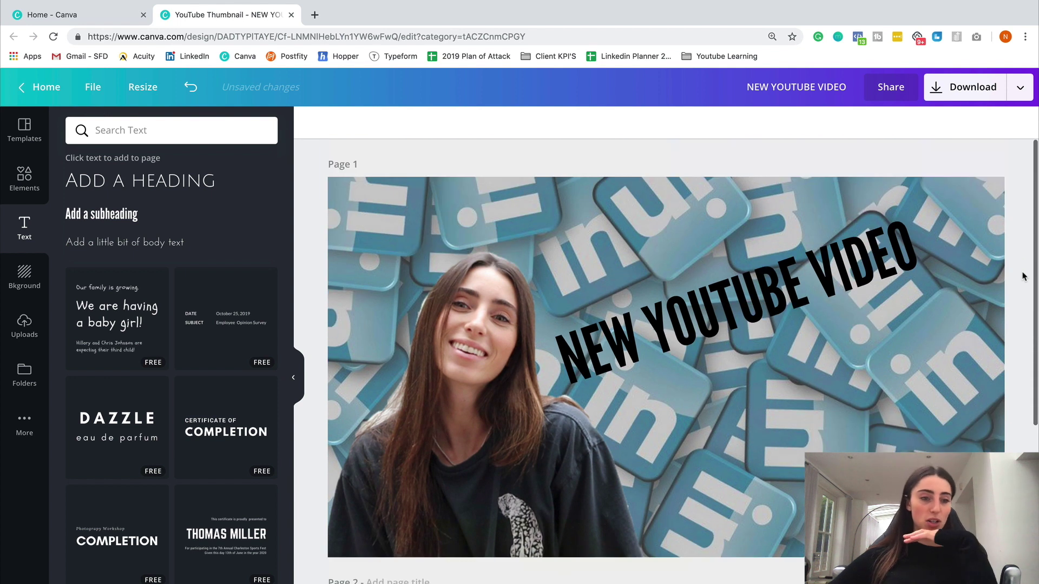
mouse_move(666, 365)
click(28, 274)
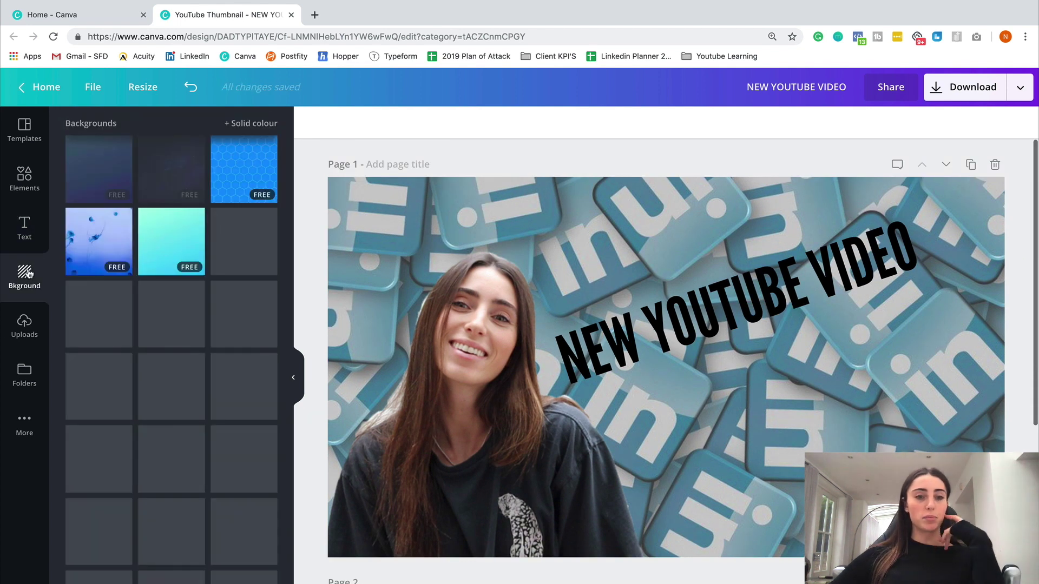
click(28, 139)
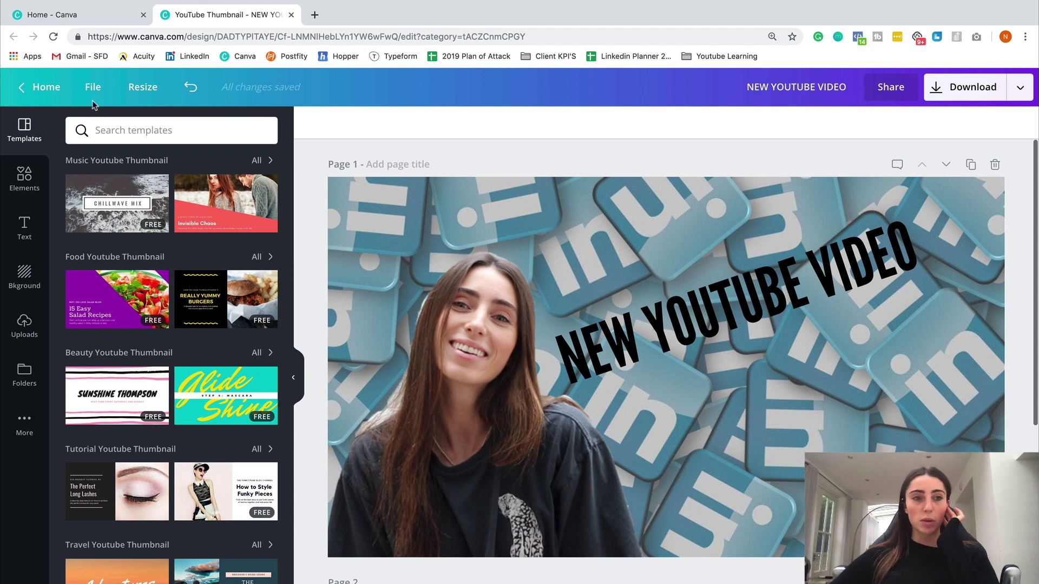
Step: Start a new Infographic design by searching 'info' from the Canva home page
click(46, 87)
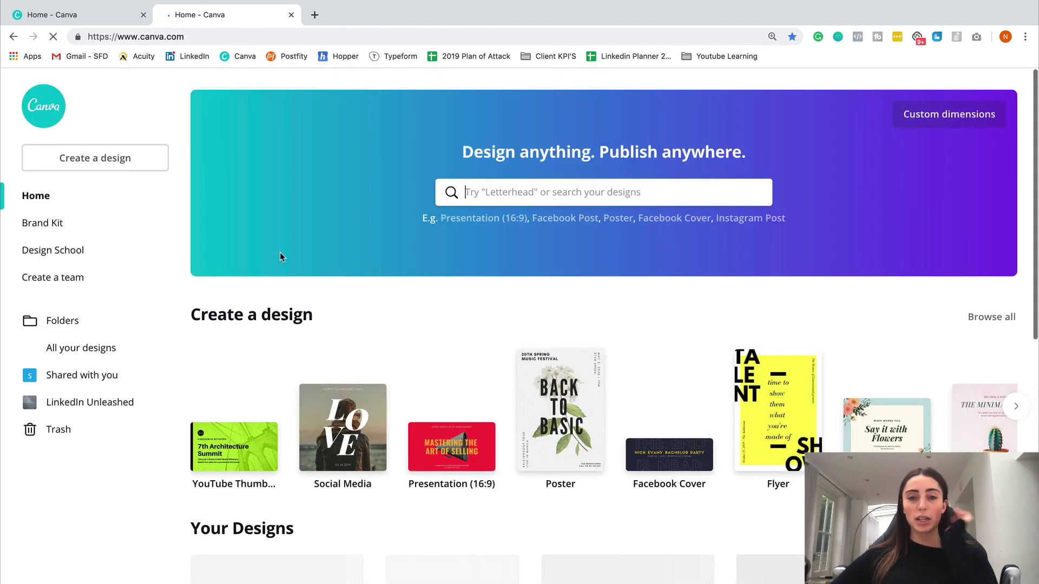
click(561, 192)
text(info)
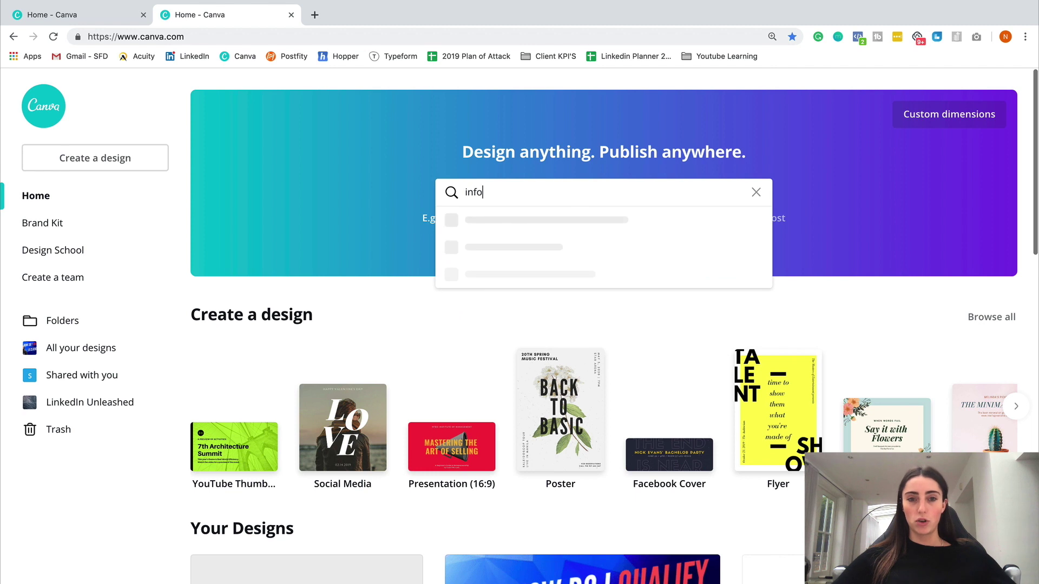
click(520, 285)
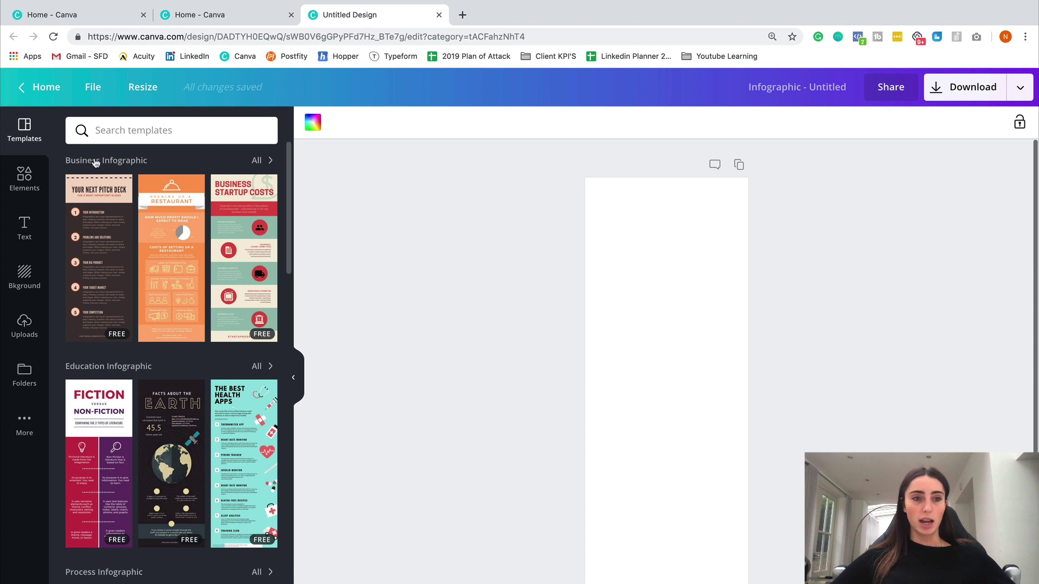
scroll(227, 244, down, 3)
scroll(227, 243, up, 3)
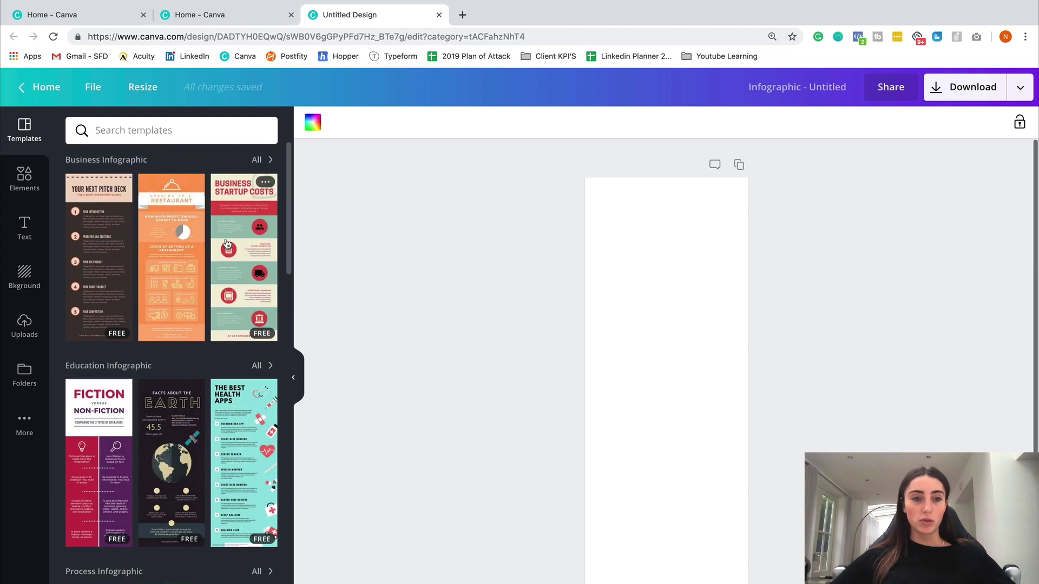
Step: Apply the Top 5 Places to Meet a Mate template, check its title and list, then return home
click(257, 159)
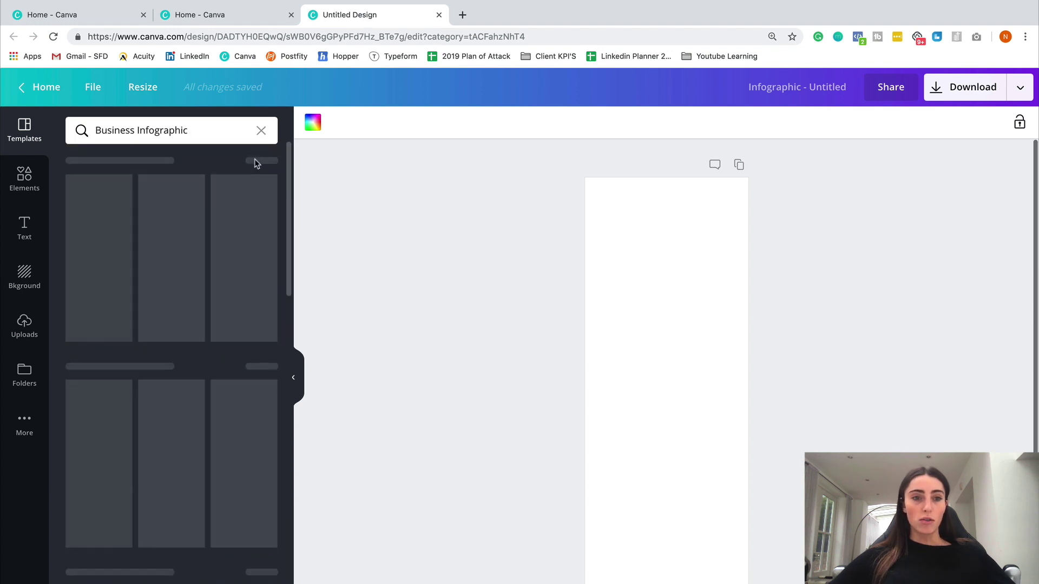
scroll(238, 193, down, 5)
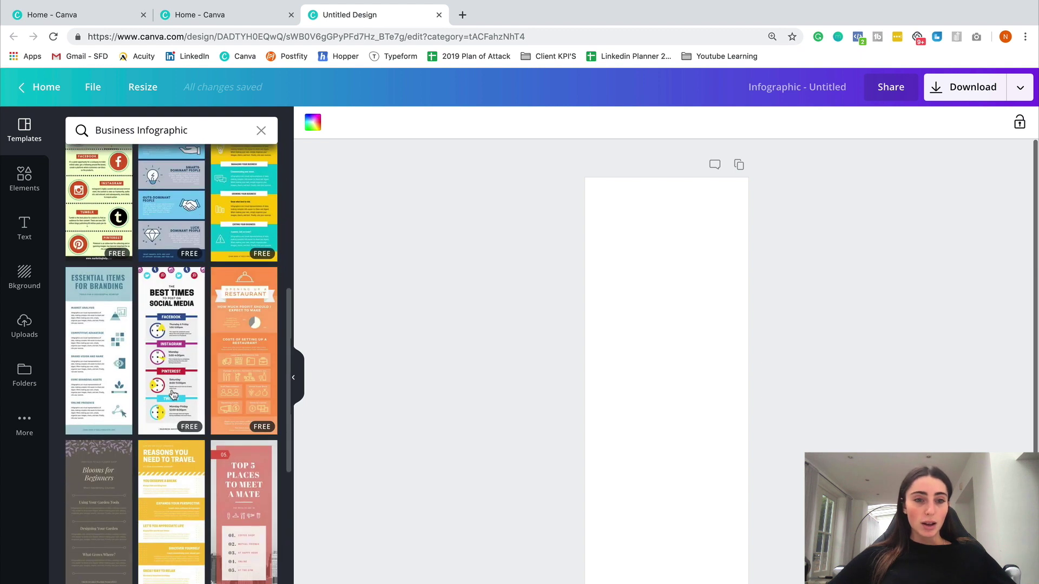
scroll(173, 393, down, 3)
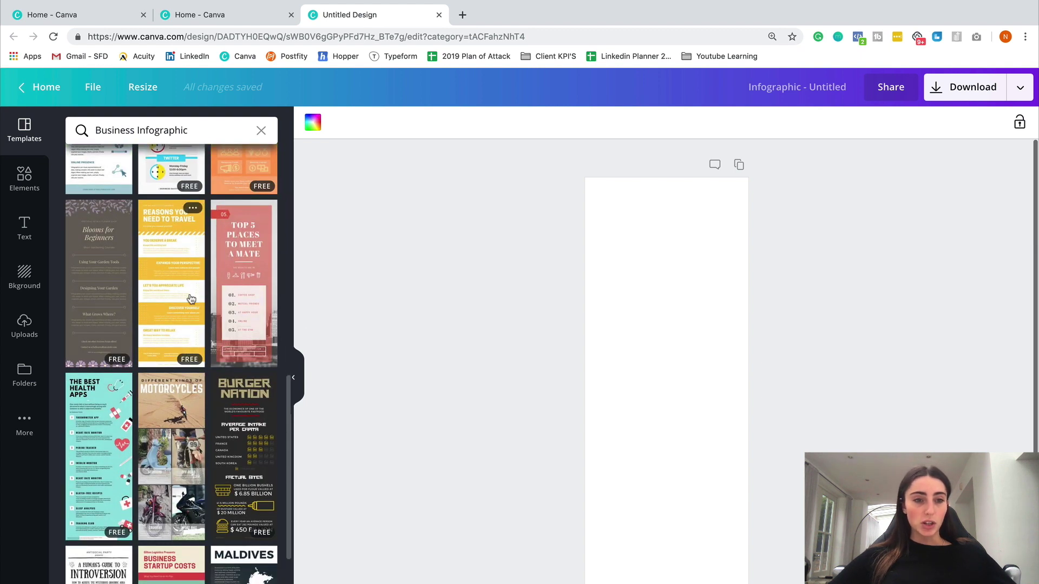
click(230, 254)
click(672, 422)
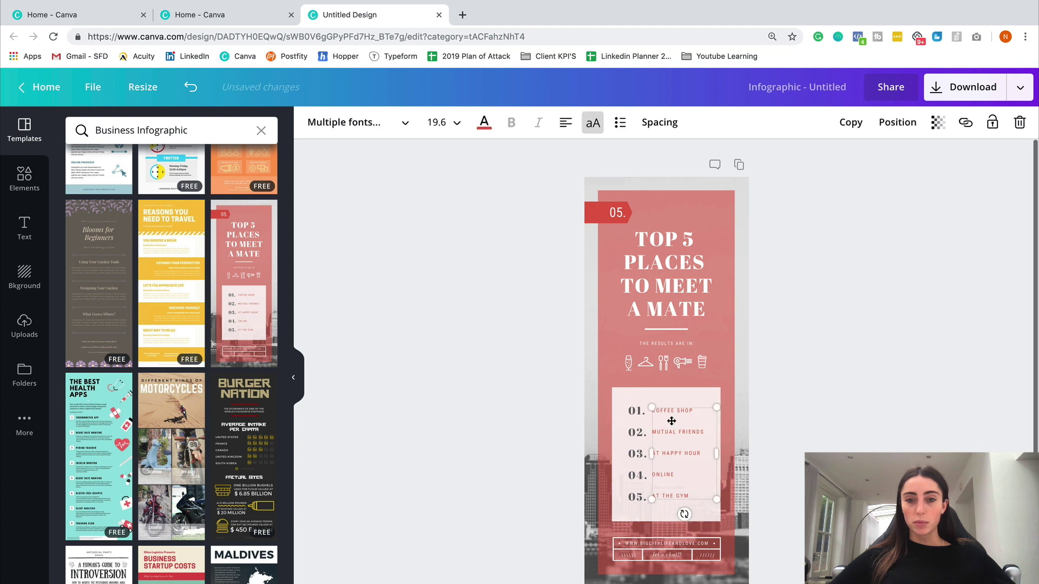
click(658, 286)
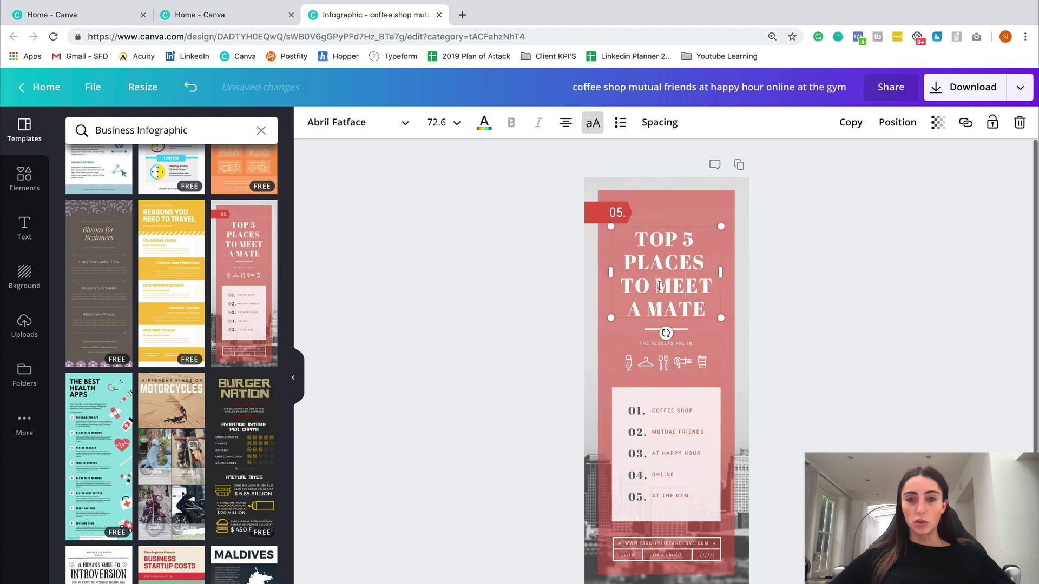
click(803, 215)
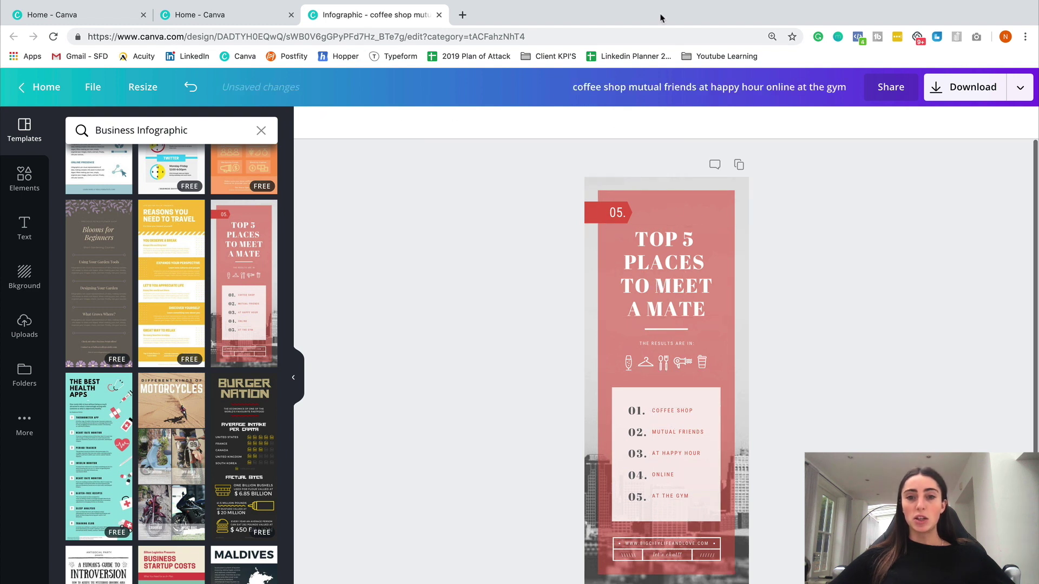
click(37, 86)
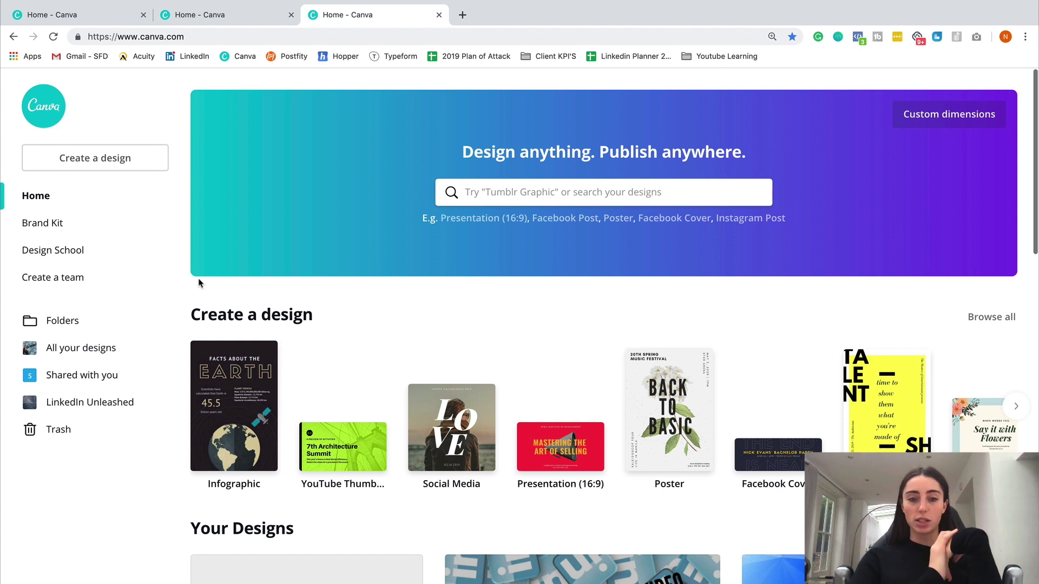
scroll(199, 283, down, 6)
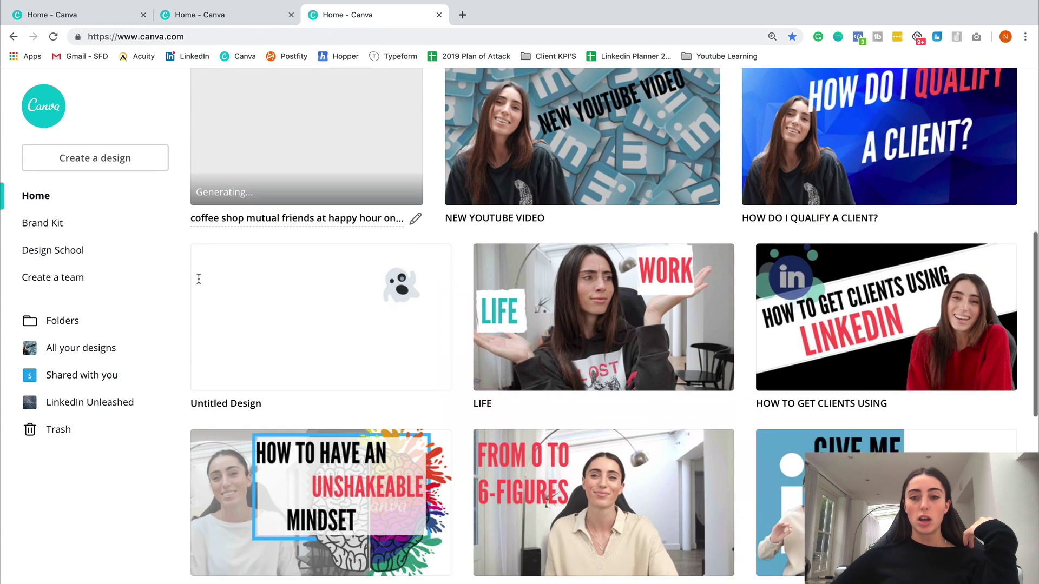
scroll(199, 282, up, 6)
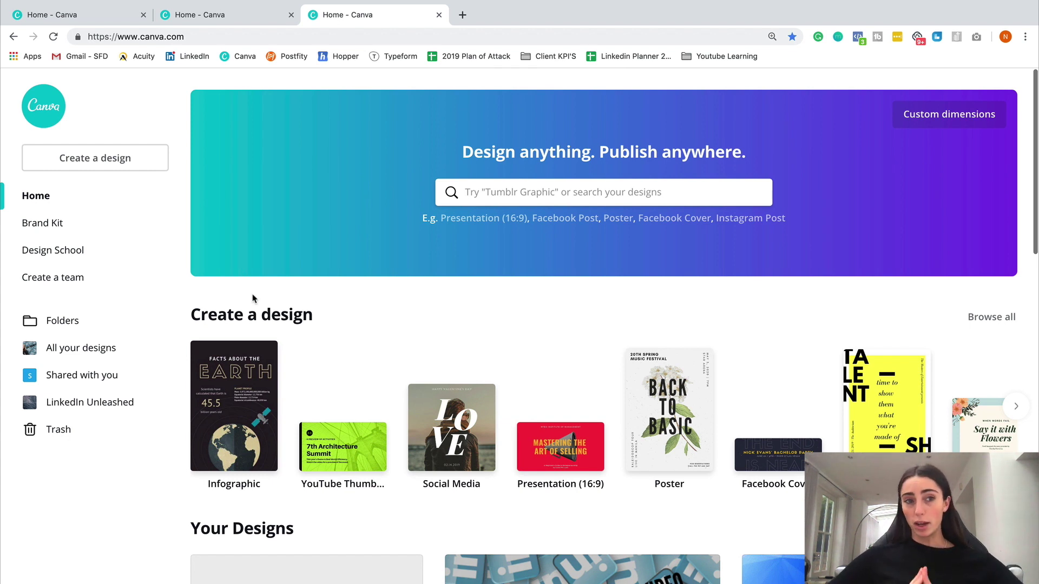
Step: Switch from Canva to the Acuity Scheduling Client Scheduler window
key(ctrl+Right)
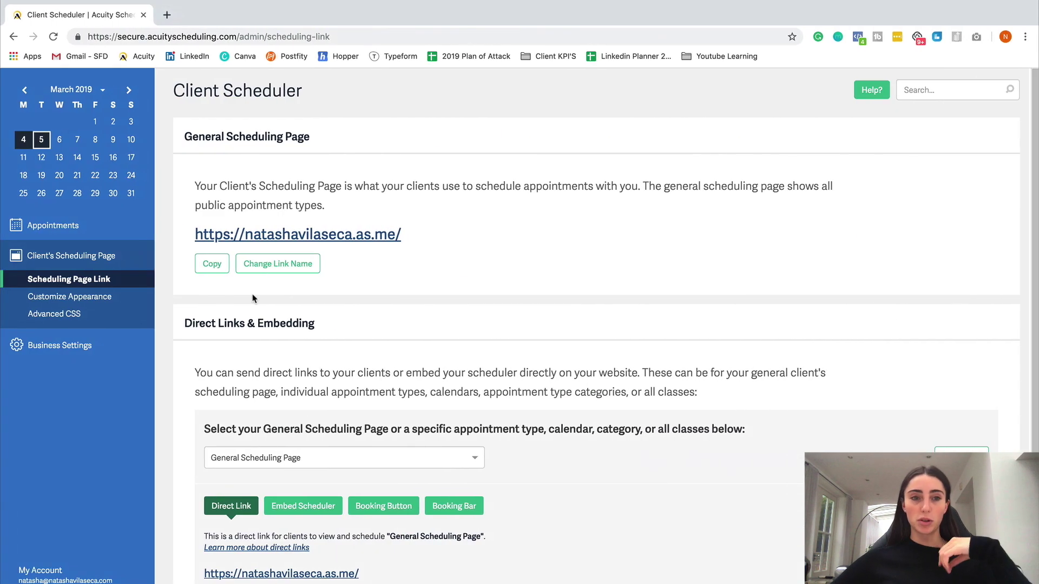
scroll(637, 309, up, 2)
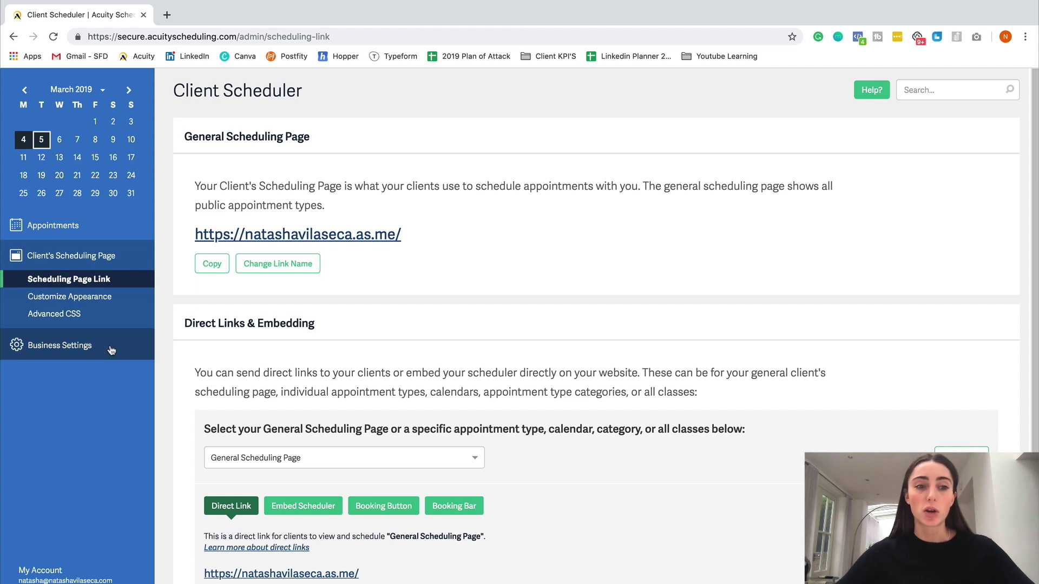
Step: View the weekly availability in Business Settings, then go to My Account
click(71, 350)
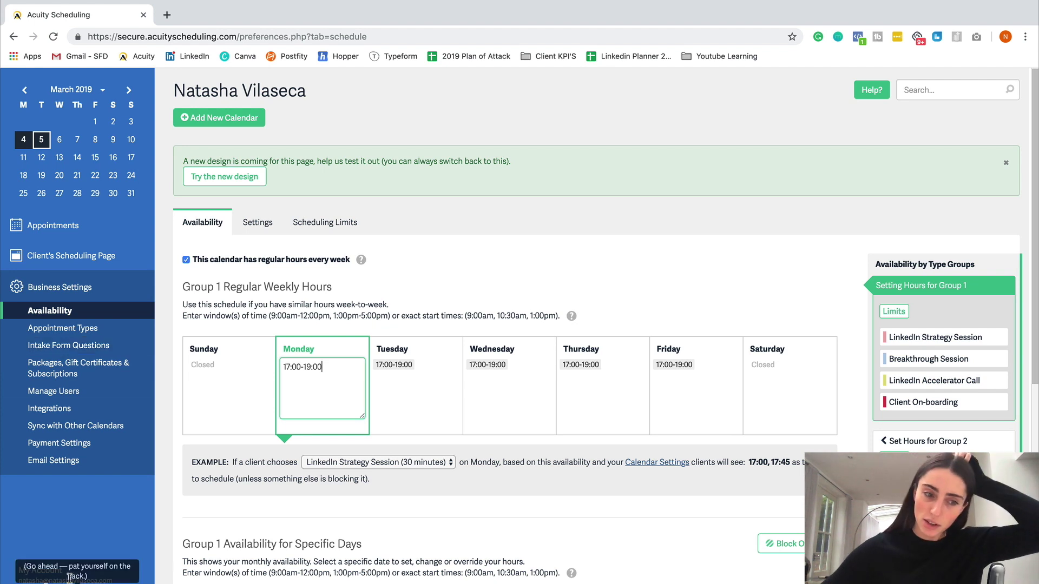
click(40, 571)
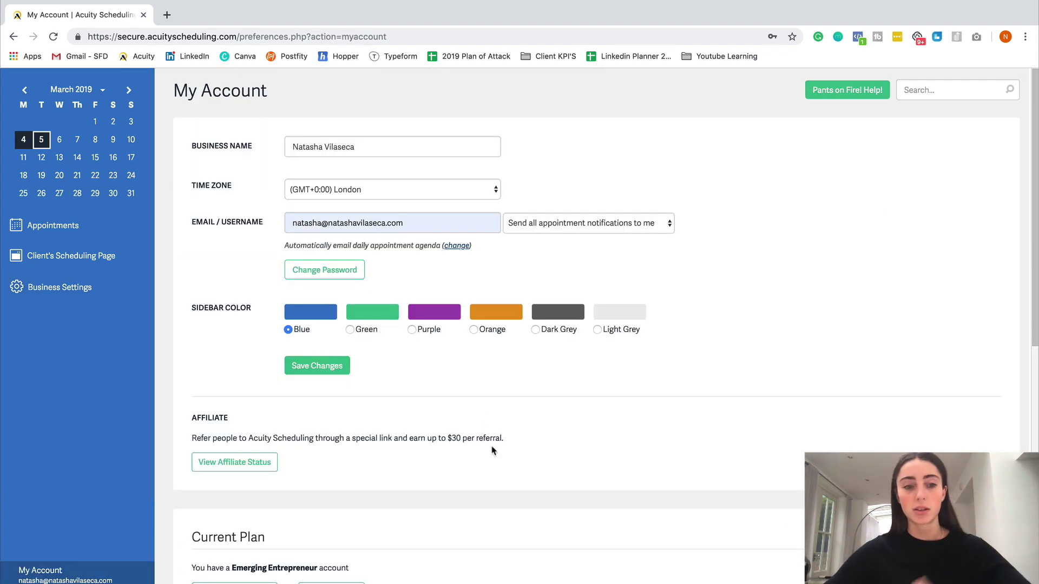
scroll(495, 446, down, 5)
scroll(495, 447, down, 5)
scroll(864, 341, down, 1)
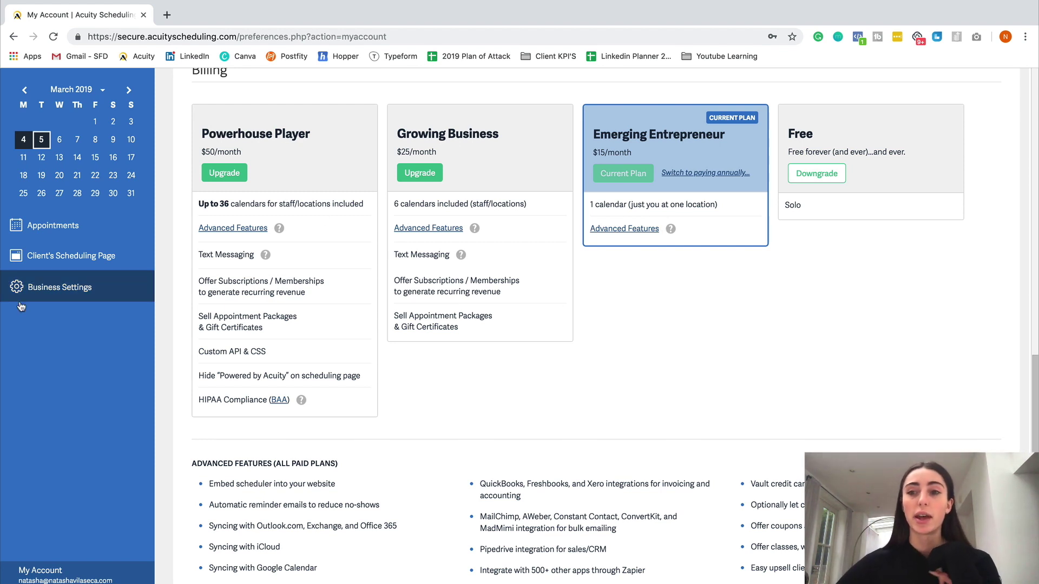
Step: Return to Business Settings after reviewing the Emerging Entrepreneur billing plan
click(50, 287)
Step: Show the Appointment Types list, including LinkedIn Strategy Session and Client On-boarding
click(57, 328)
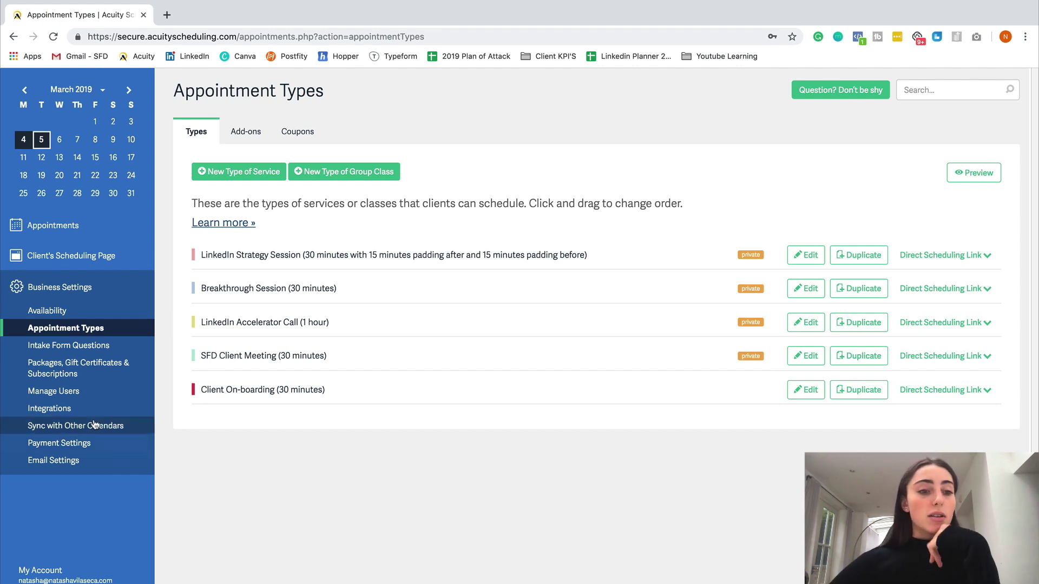
Step: Open Sync with Other Calendars and check the iCloud calendar list, keeping the current calendar
click(77, 428)
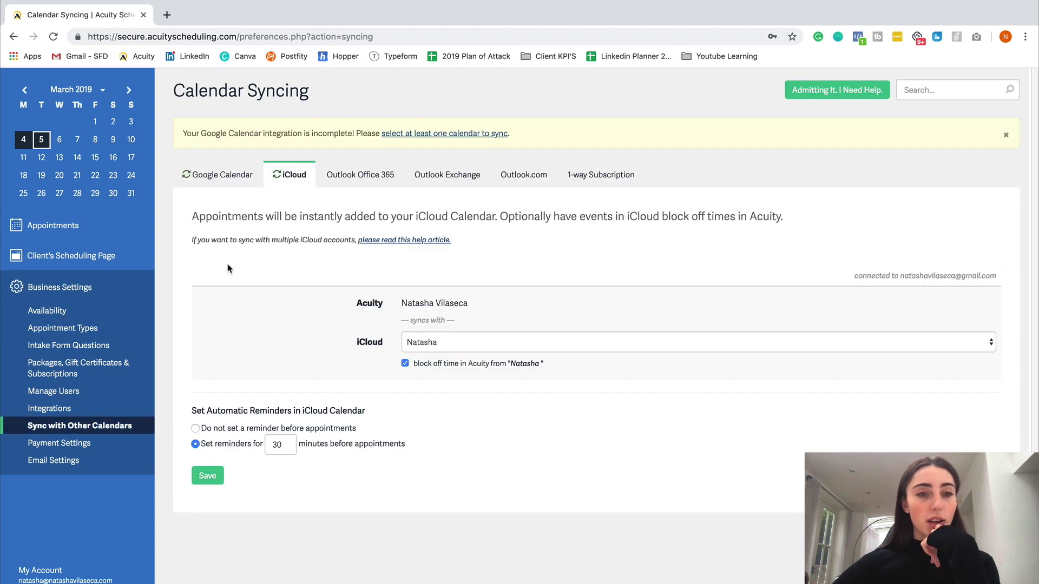
click(525, 342)
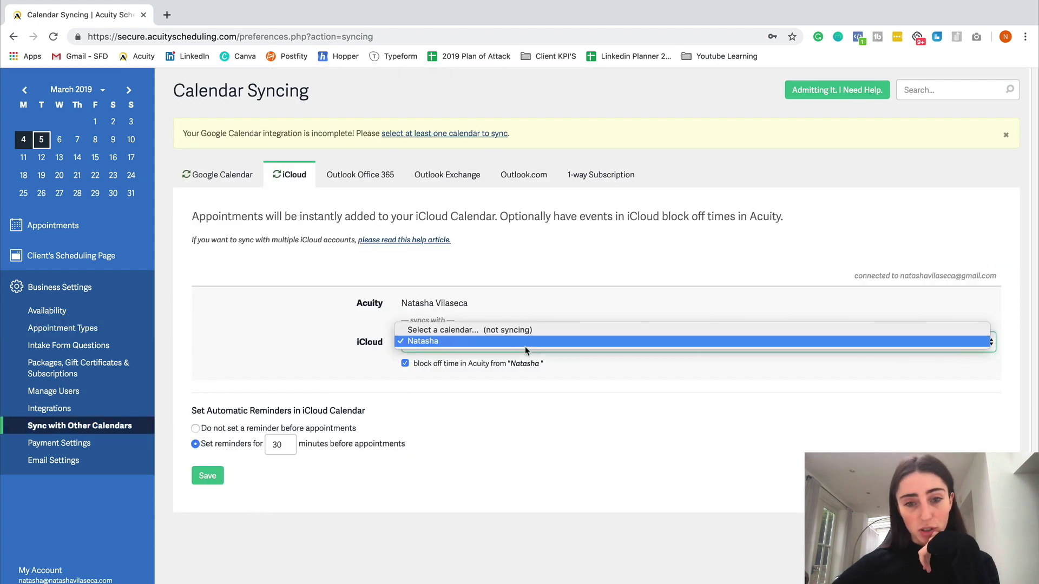
click(525, 341)
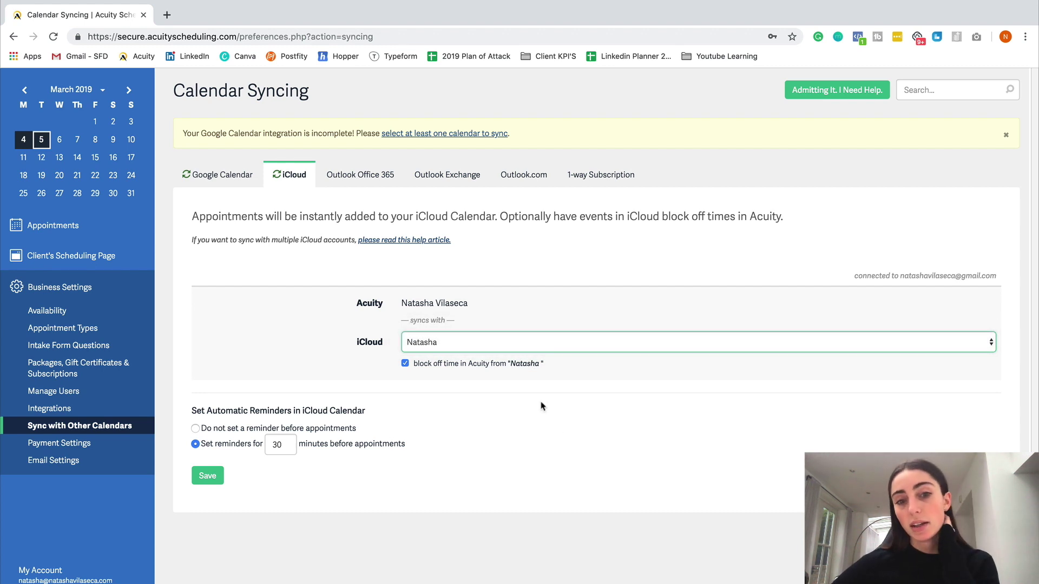
click(453, 345)
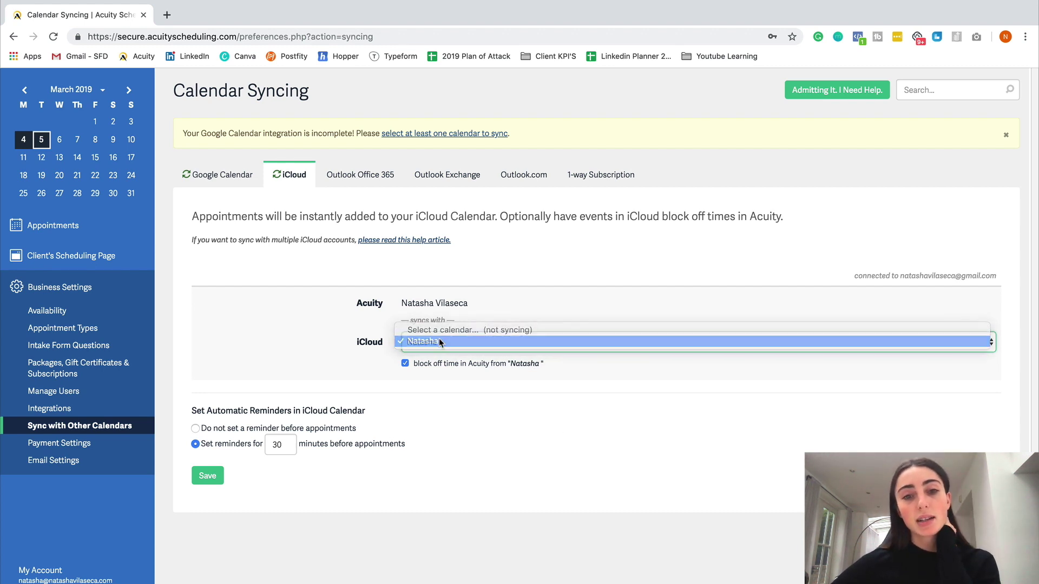
click(439, 340)
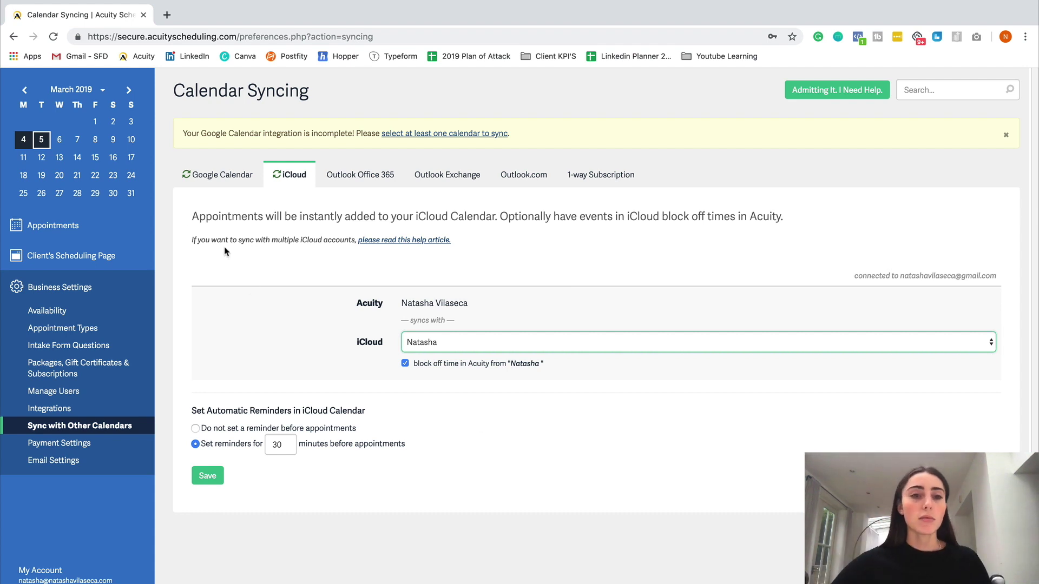
Step: Highlight the sentence explaining iCloud syncing, then bring up Loom
drag(192, 219, 784, 216)
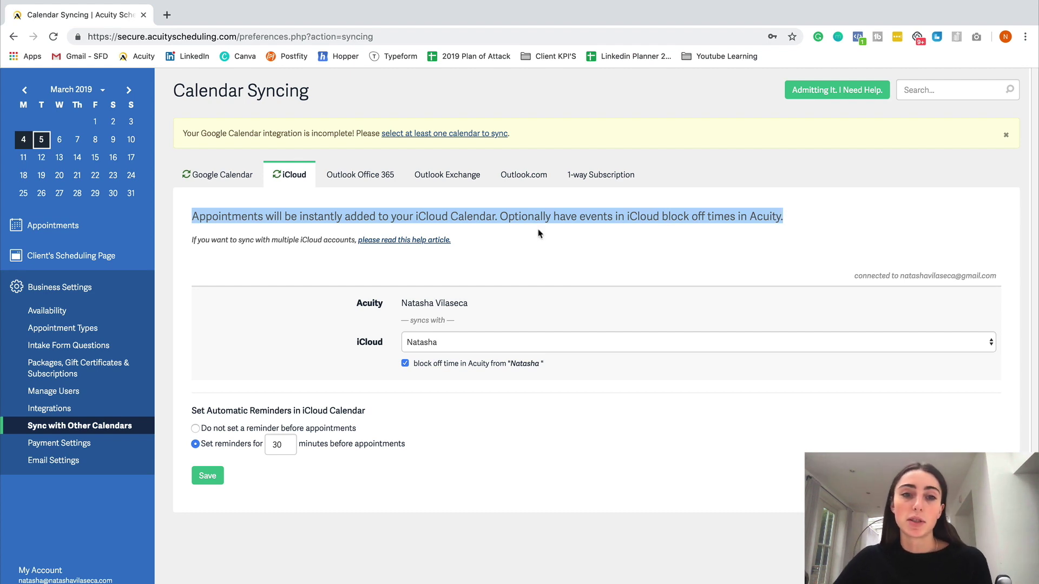
click(437, 472)
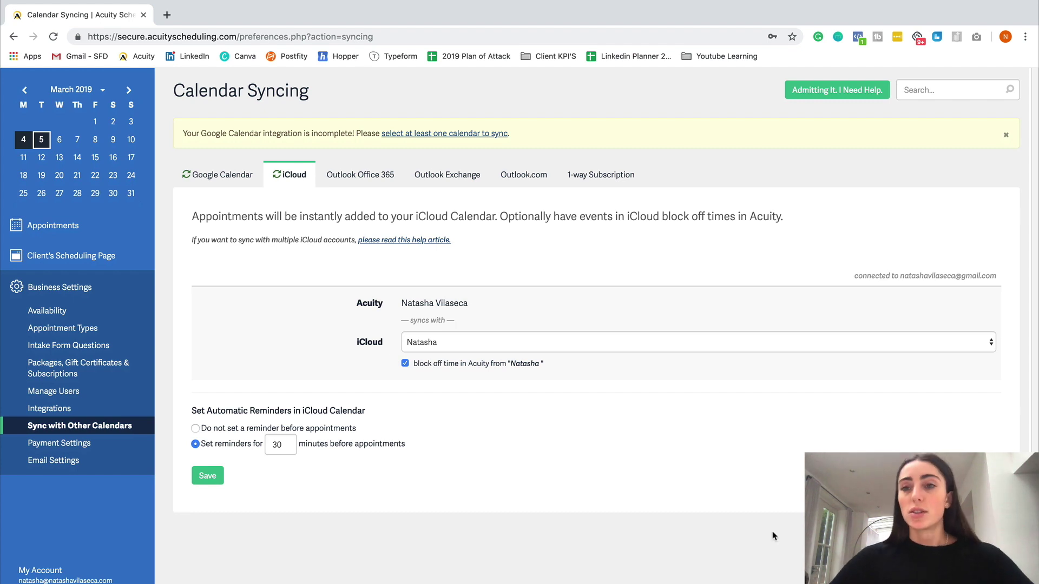
click(918, 38)
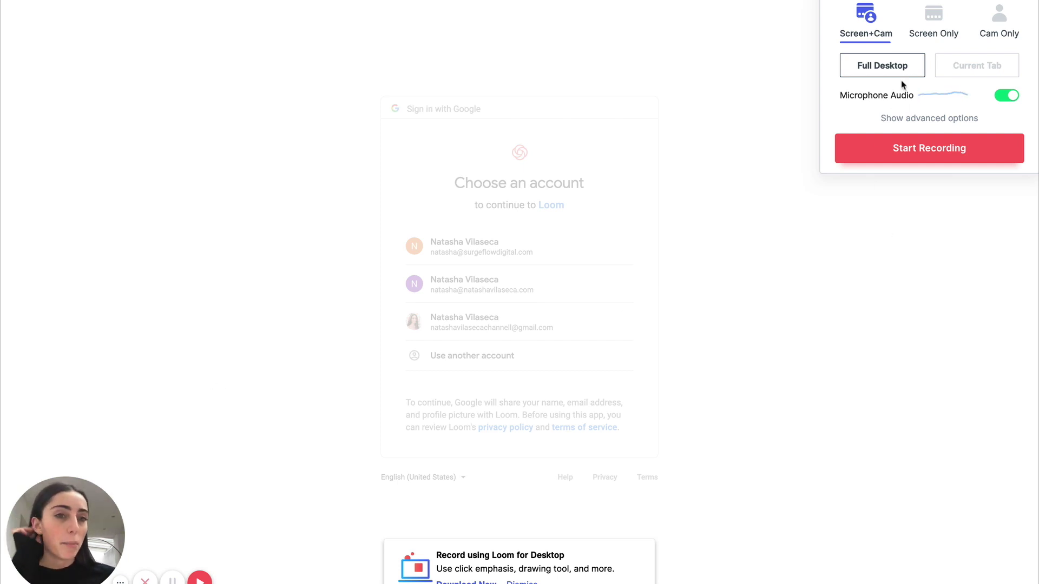
Step: Switch Loom from Screen Only to Cam Only recording mode
click(933, 18)
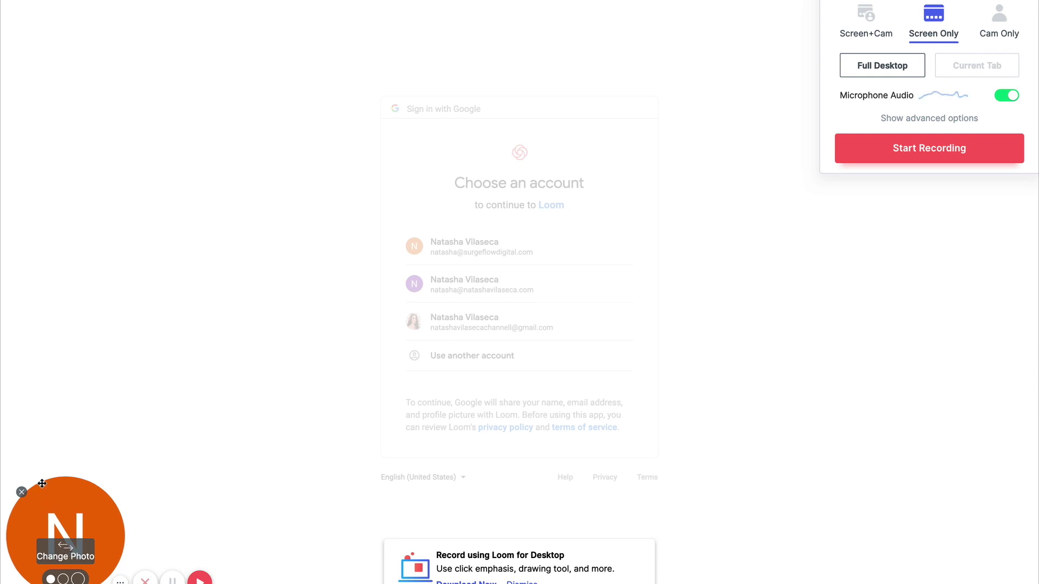
click(1002, 13)
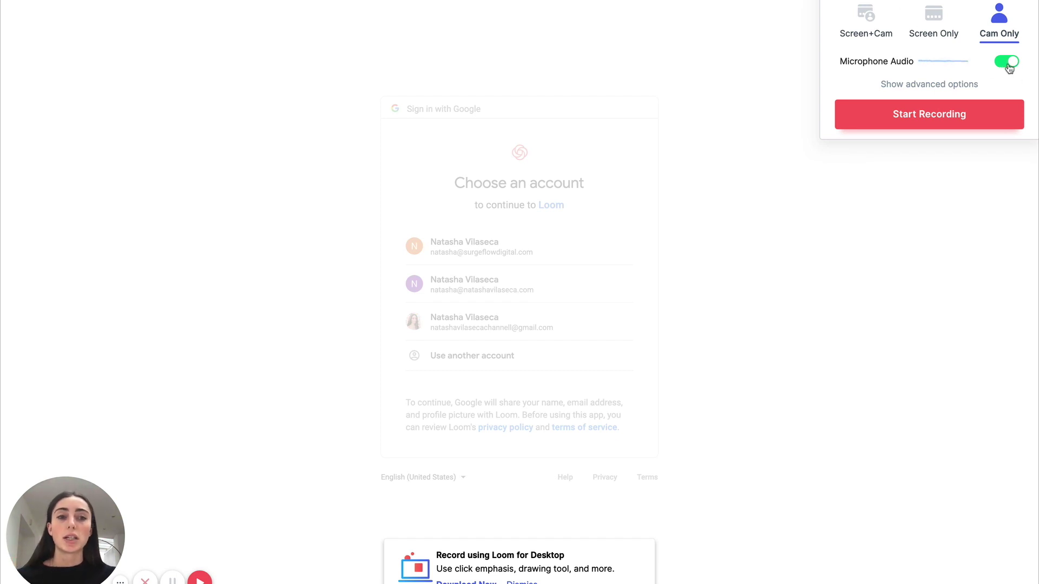
Step: Show advanced options, keep the FaceTime HD Camera, and choose Yeti Stereo Microphone for audio
click(941, 85)
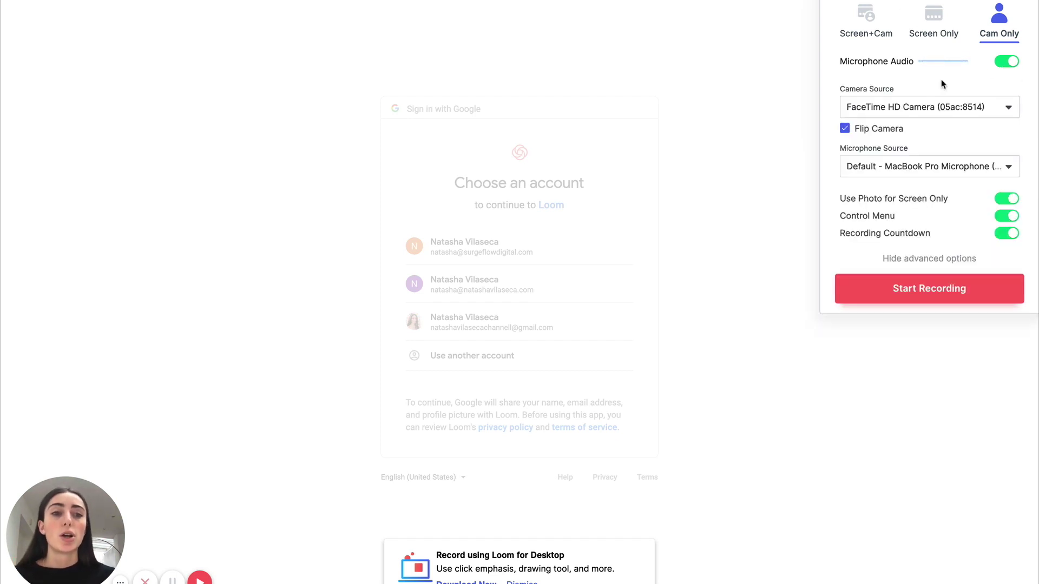
click(941, 110)
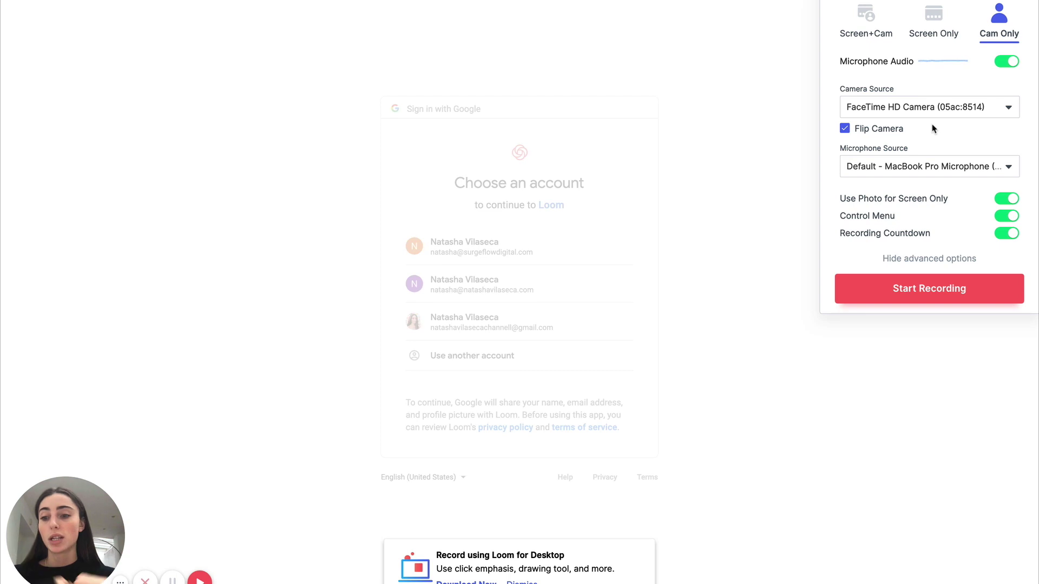
click(928, 108)
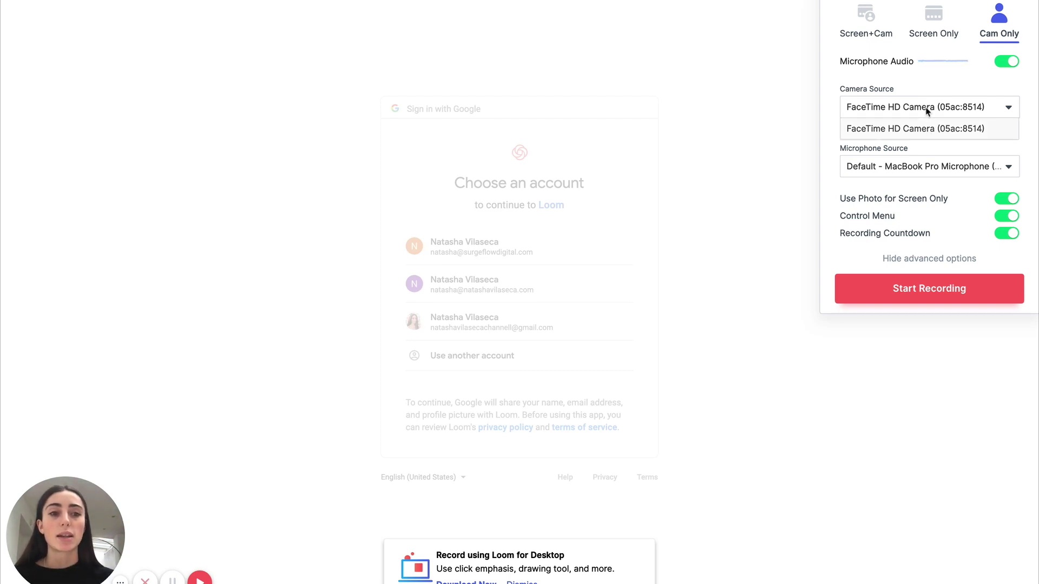
click(1005, 113)
click(907, 166)
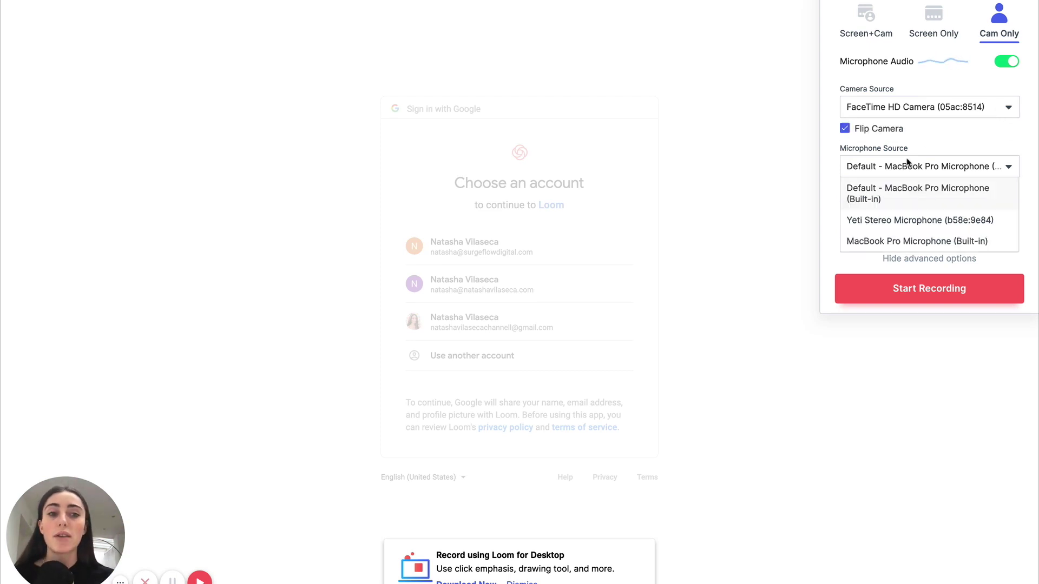
click(905, 221)
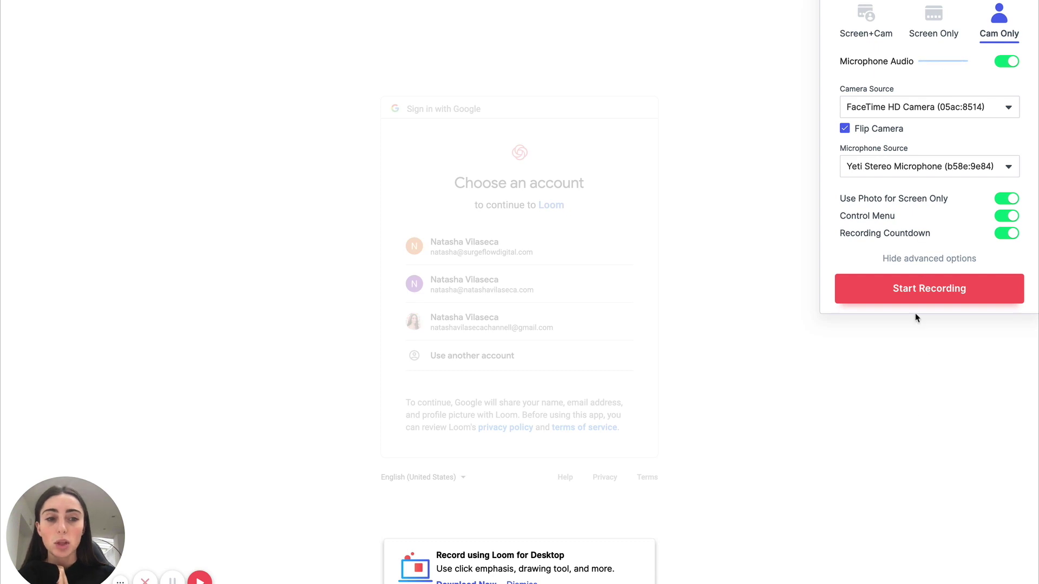
Step: Record a short camera-only Loom clip, stop it, and copy its share link
click(948, 291)
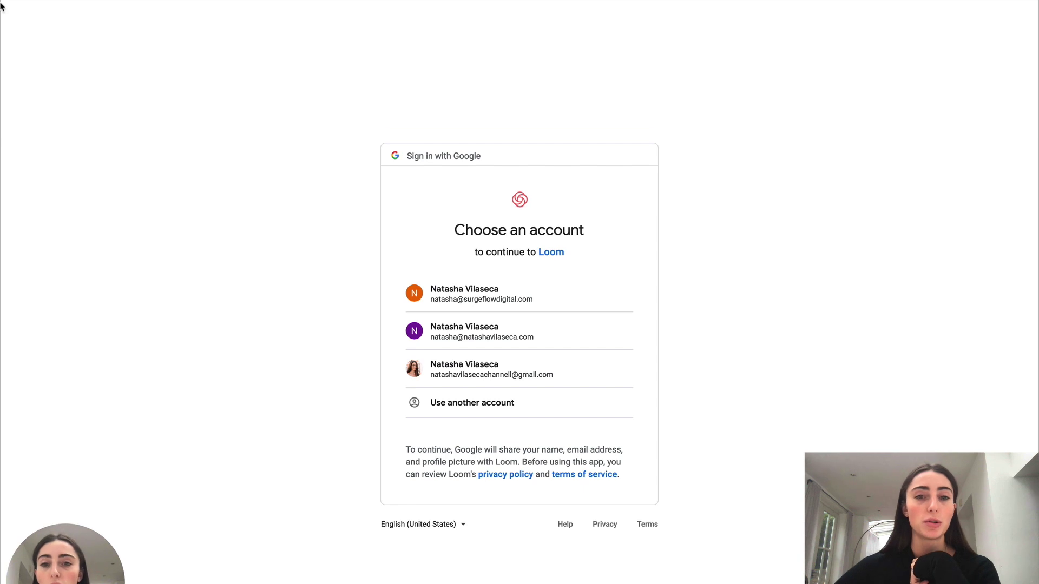
click(10, 20)
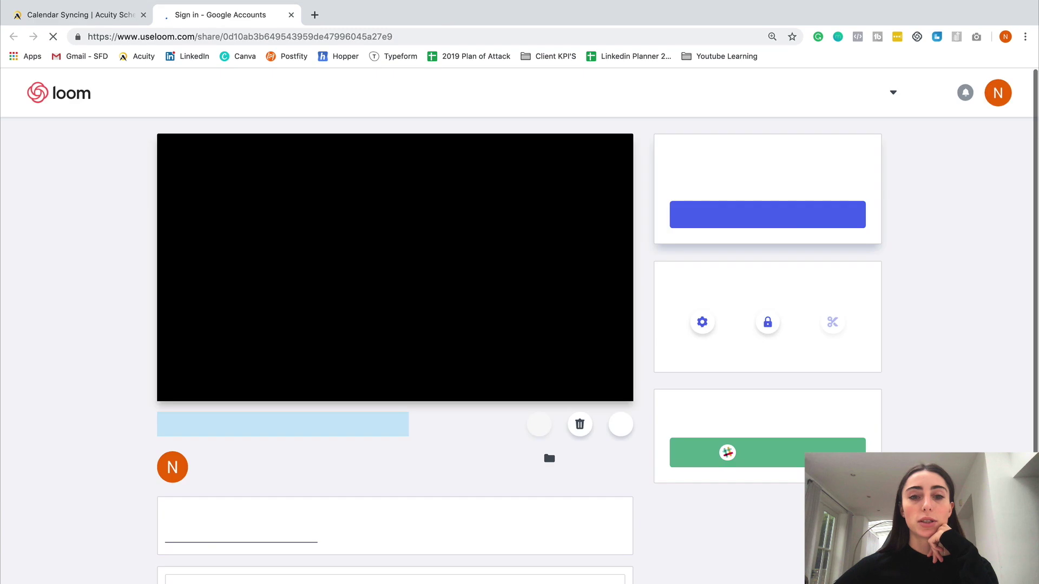
click(758, 221)
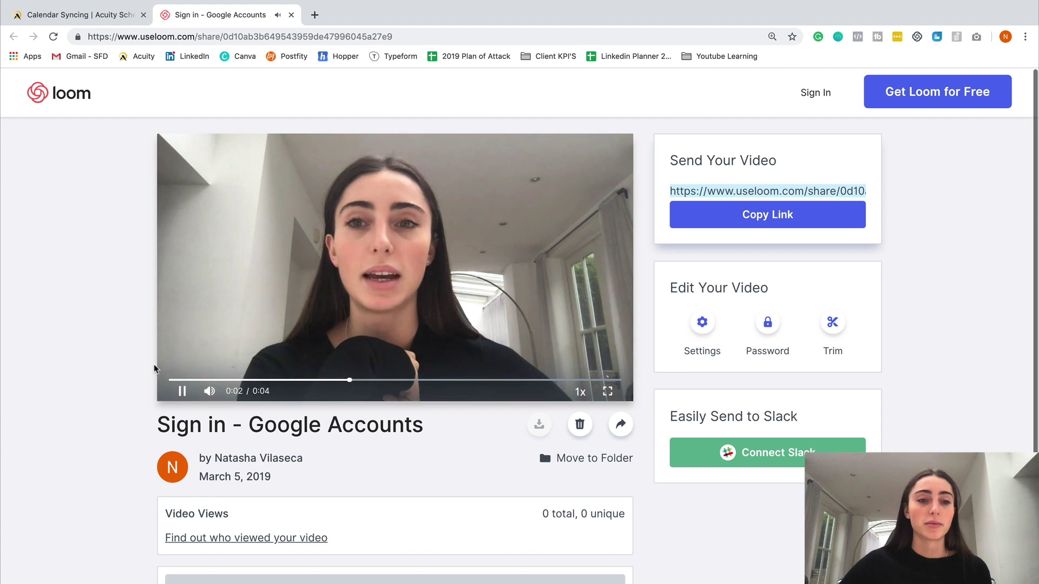
Step: Pause the four-second clip's playback and open Spotlight to search for Slack
click(183, 391)
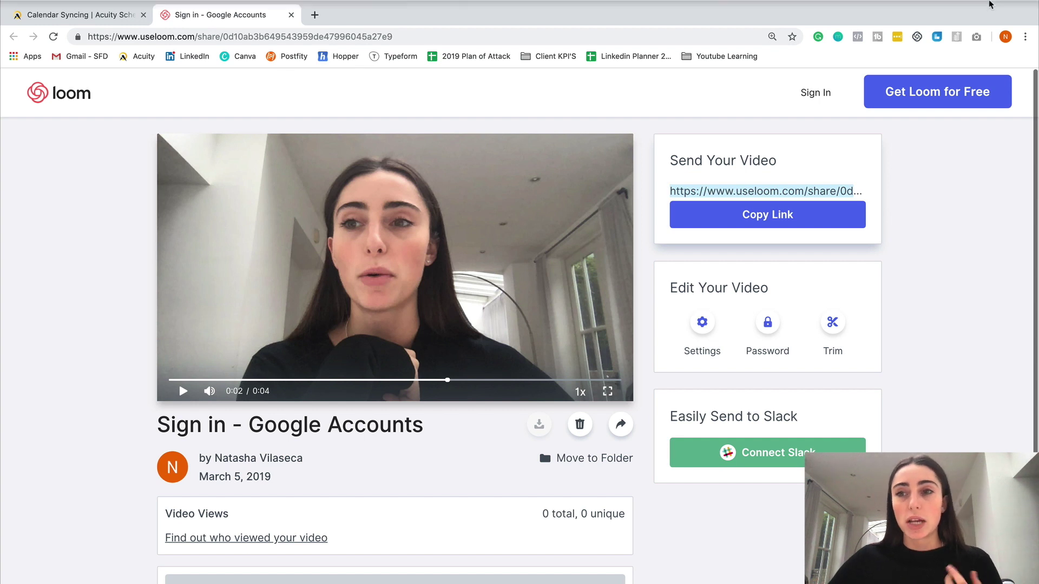
key(ctrl+super+f)
key(super+space)
text(sla)
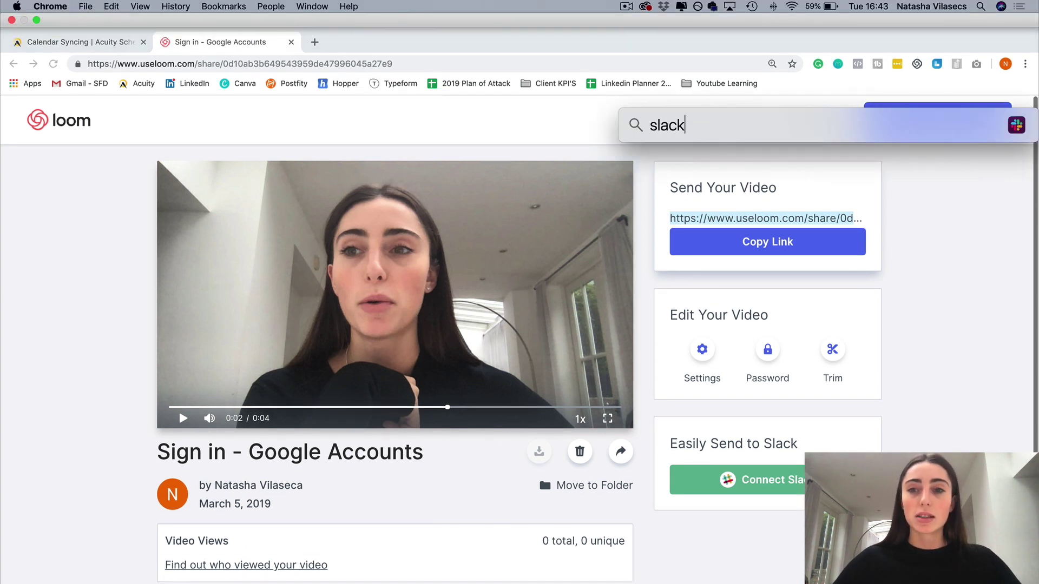